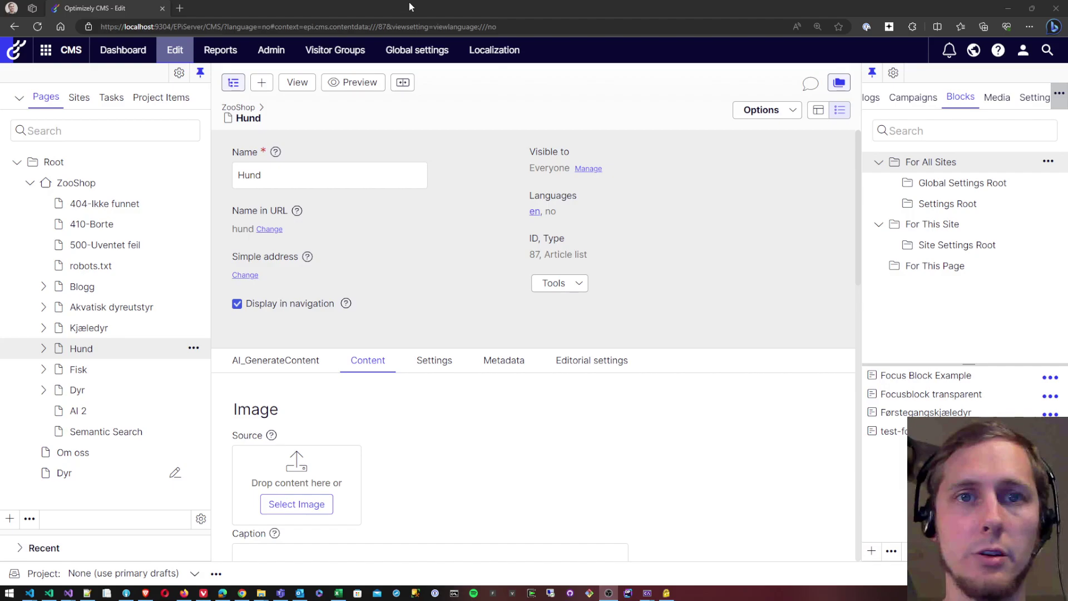
- Create a new article page under Hund named "The dog bred Boxer"
left_click(194, 348)
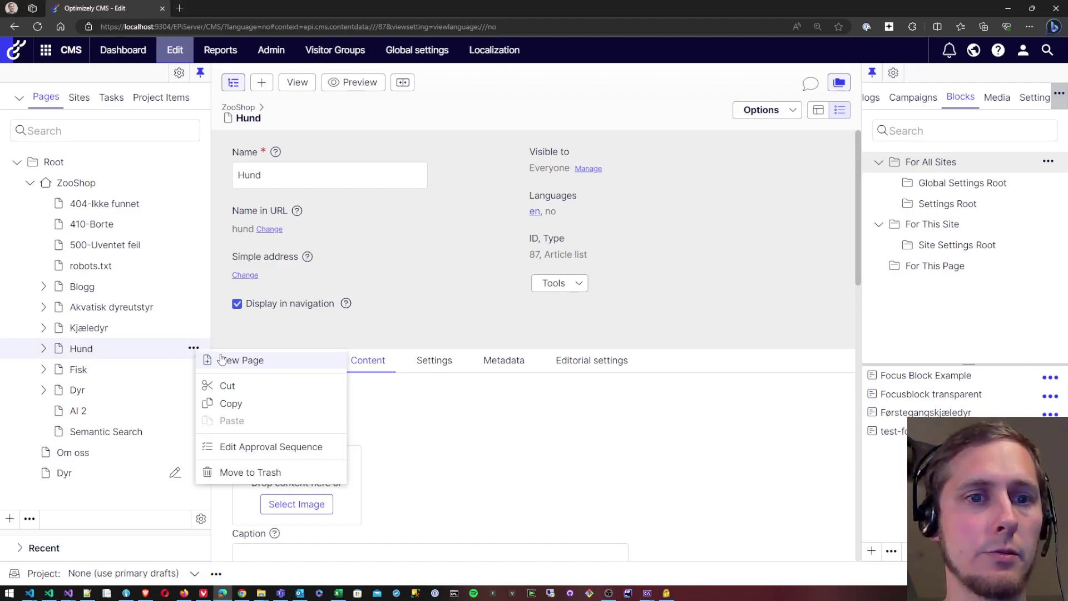
left_click(239, 360)
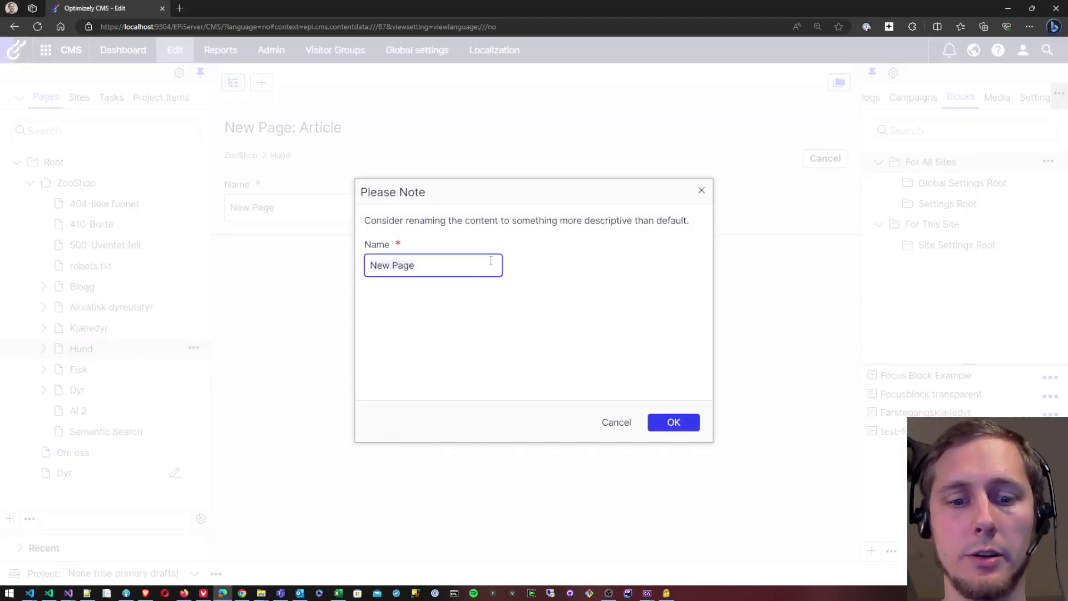
key("ctrl+a")
type("The dog bred Boxer")
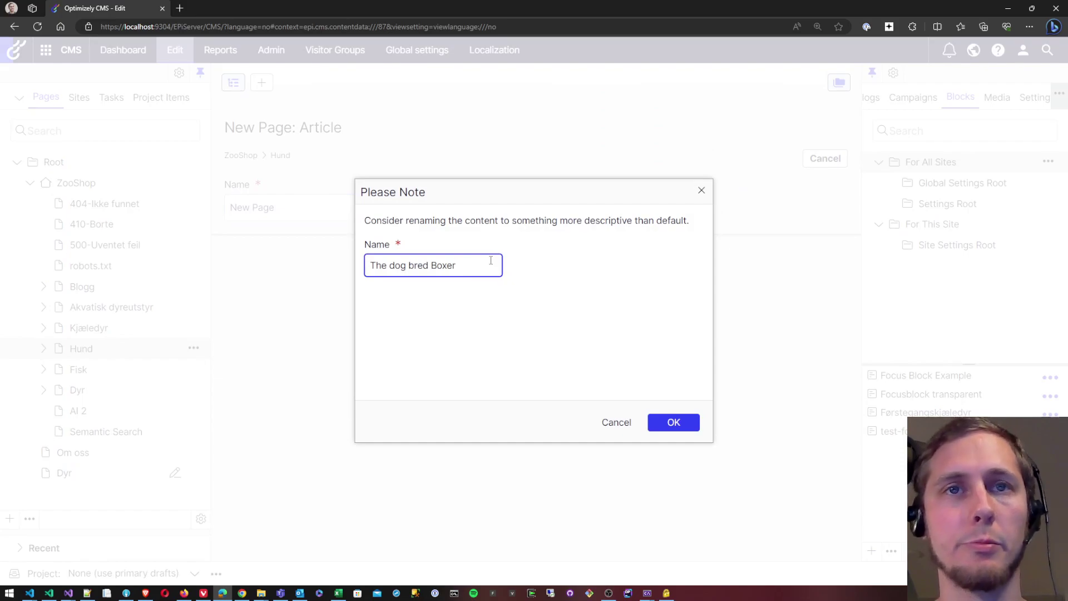
key("Return")
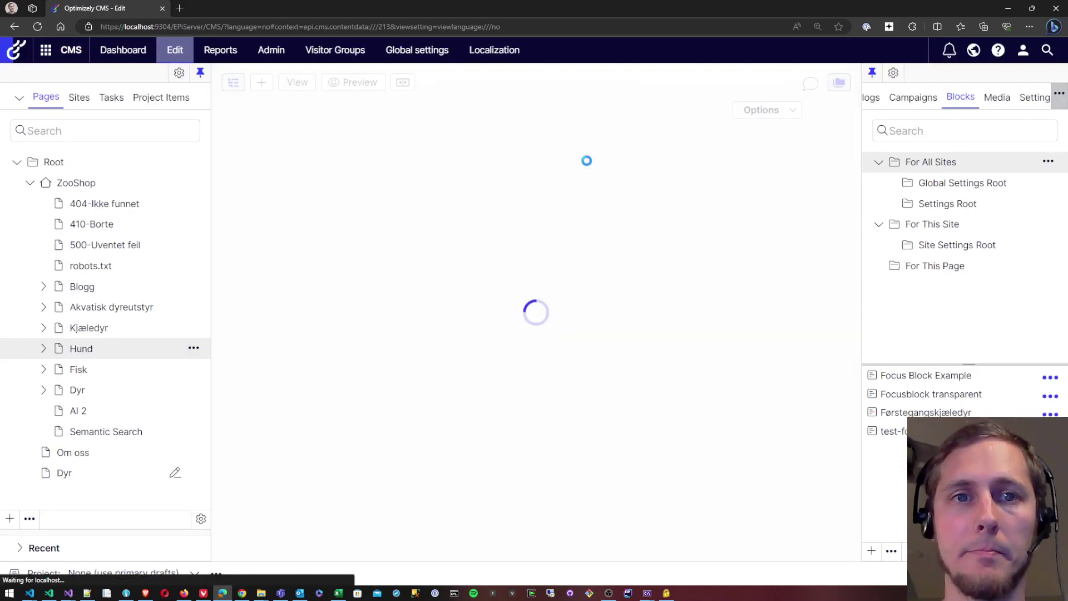
- Try to generate a suggested page heading while the intro field is still empty
scroll(399, 364, "down", 2)
scroll(400, 365, "down", 3)
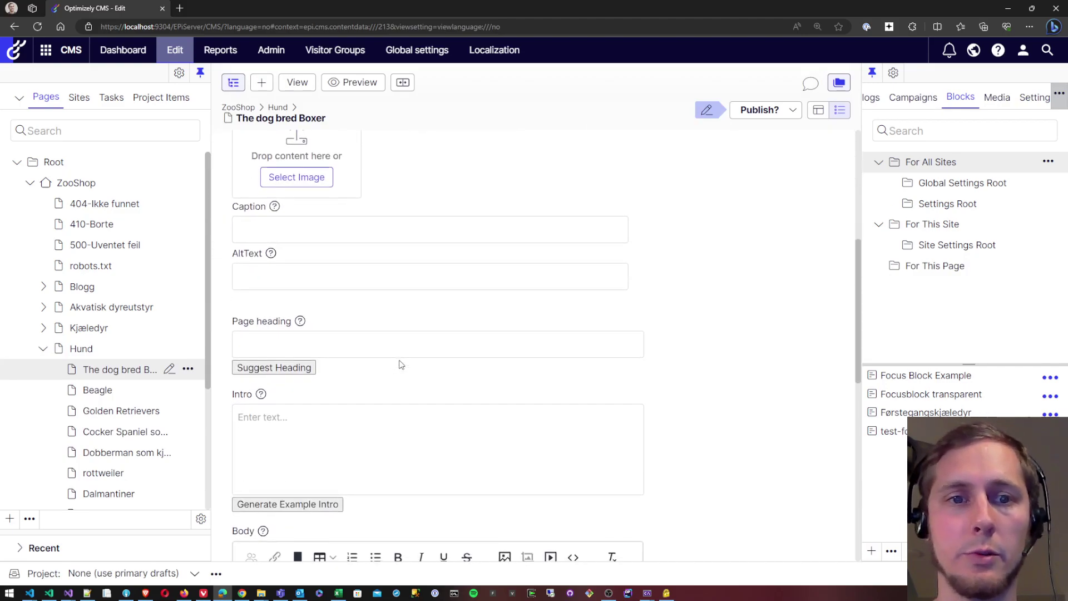
scroll(388, 386, "down", 1)
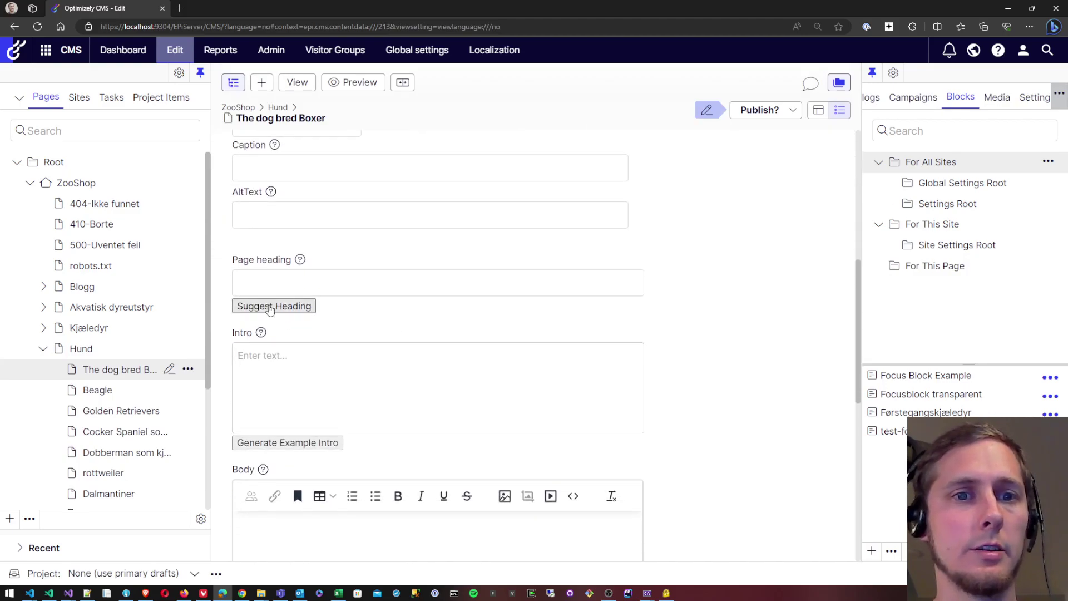
left_click(270, 308)
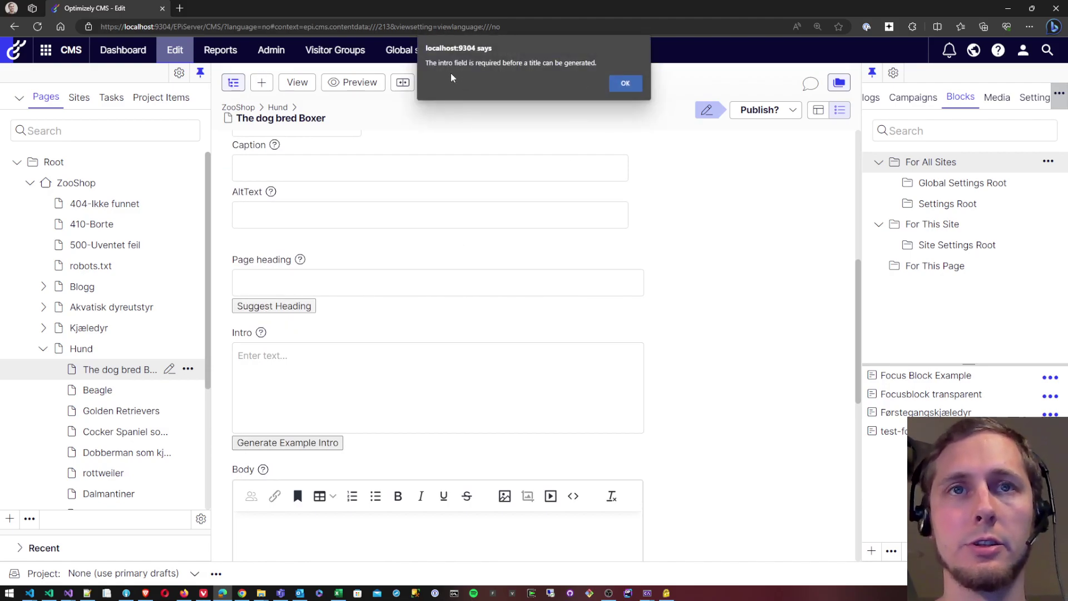
left_click(627, 84)
- Generate an example intro from the page name and trim the stray characters around the text
left_click(257, 382)
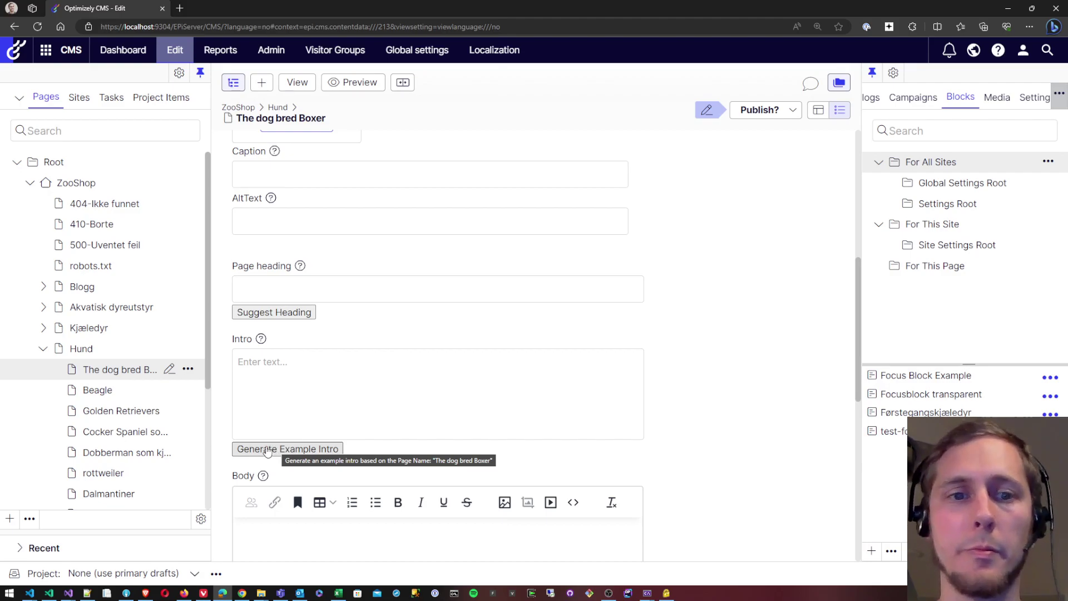
left_click(267, 450)
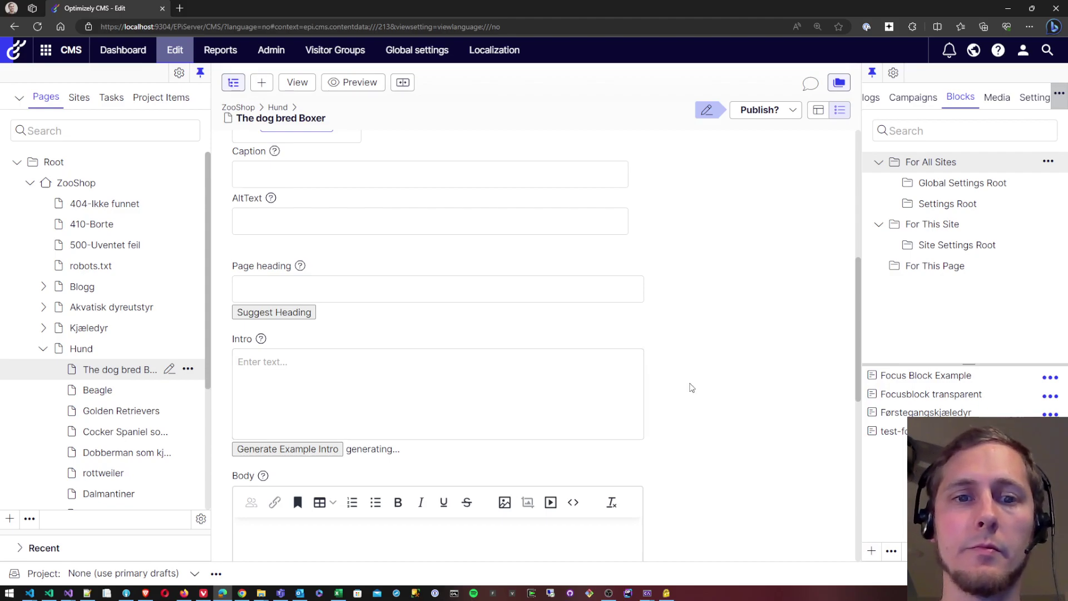
key("shift+Home")
key("BackSpace")
key("Delete")
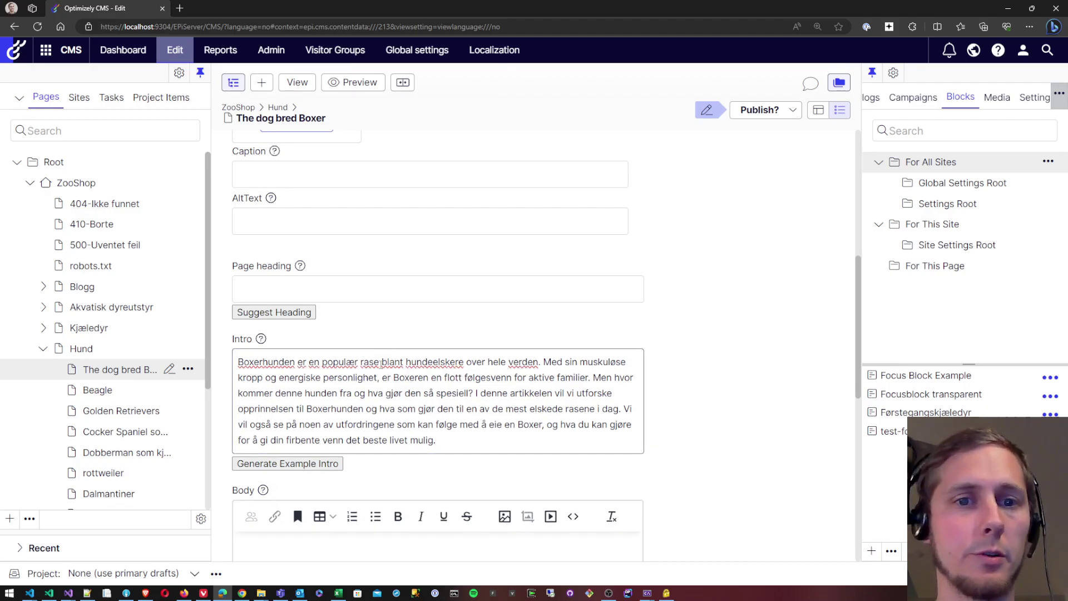
left_click_drag(239, 361, 451, 371)
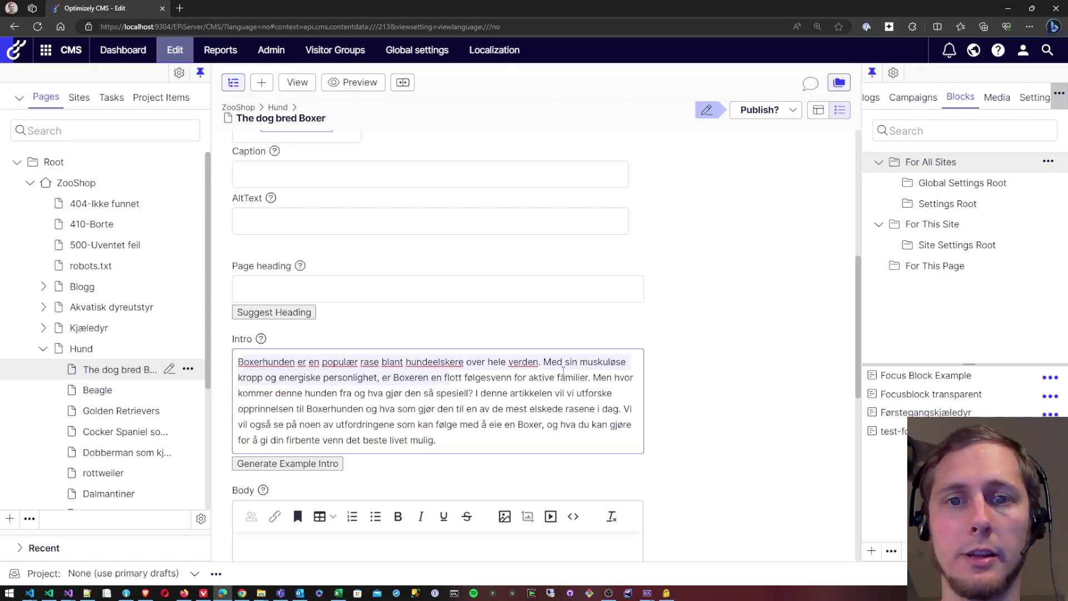
left_click(688, 365)
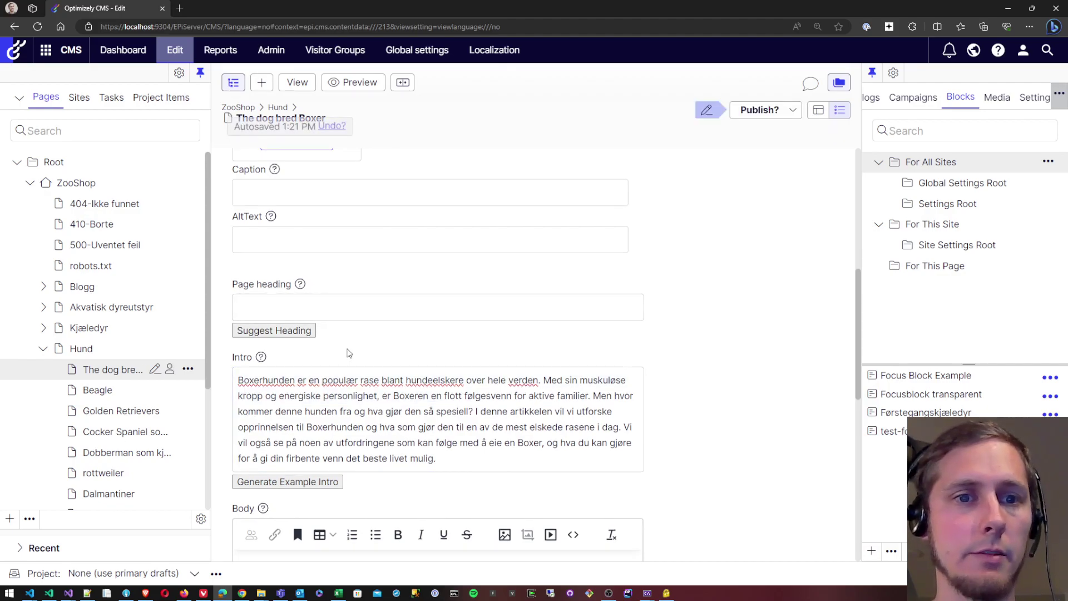
- Generate a suggested page heading from the intro and trim the stray characters at its start and end
left_click(269, 328)
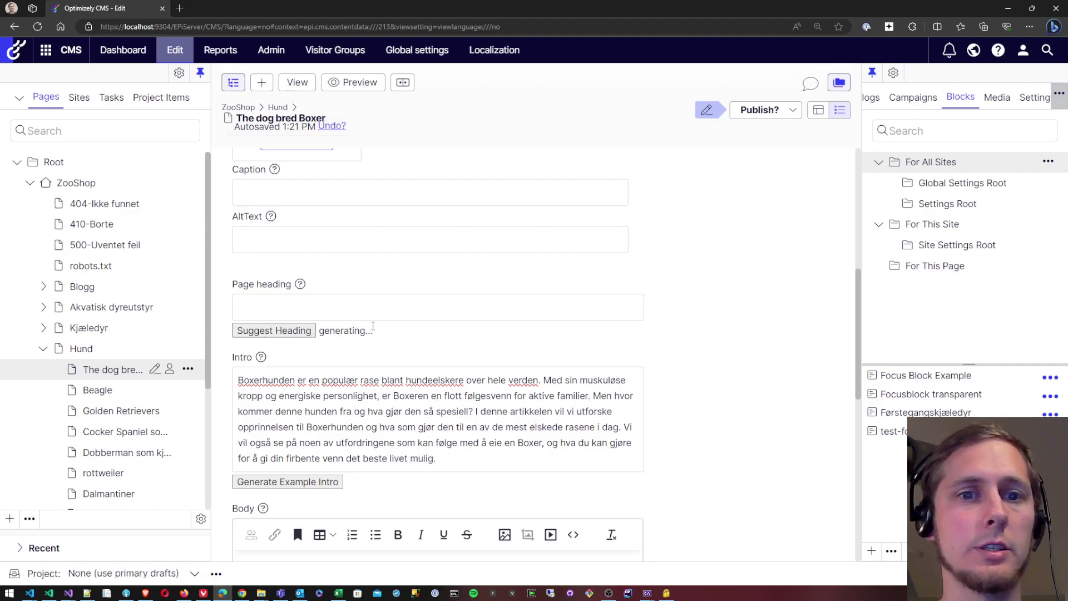
left_click(540, 319)
key("BackSpace")
key("Home")
key("Delete")
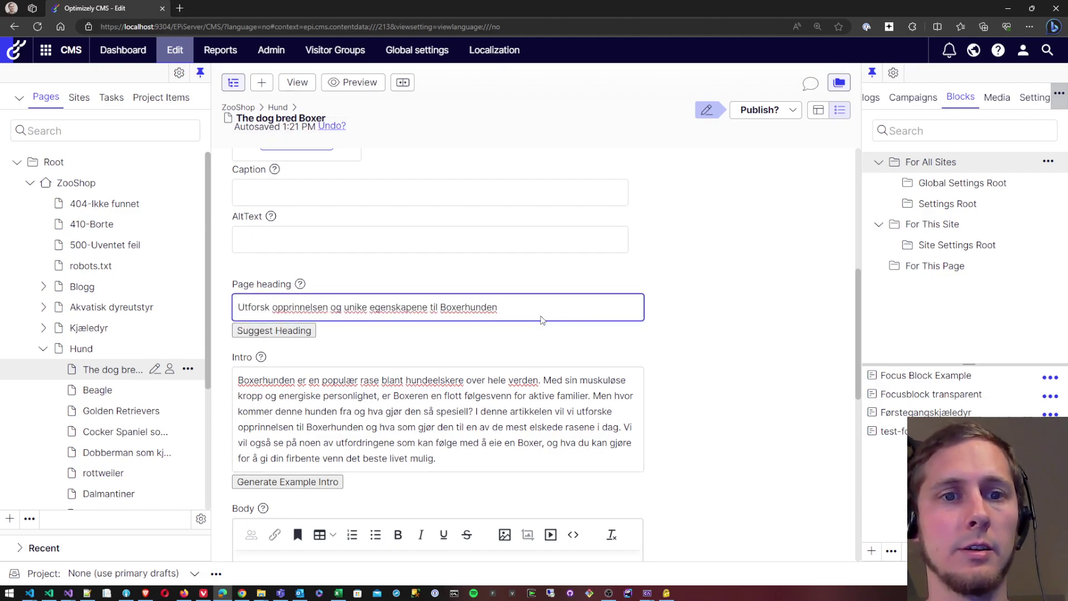
left_click(688, 343)
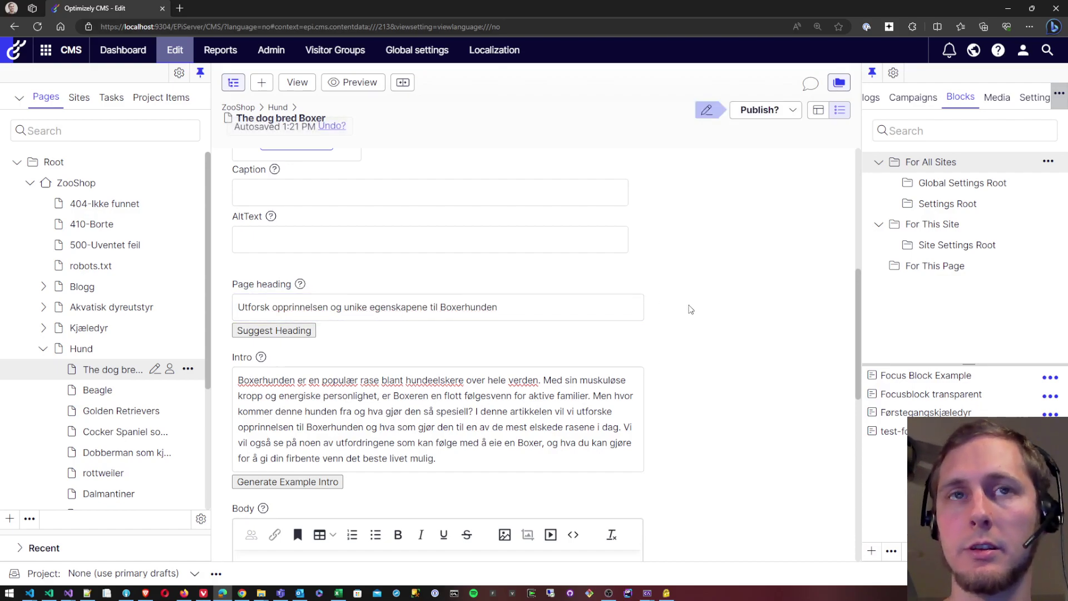
- Review the generated page heading and read through the full intro text
scroll(690, 309, "up", 1)
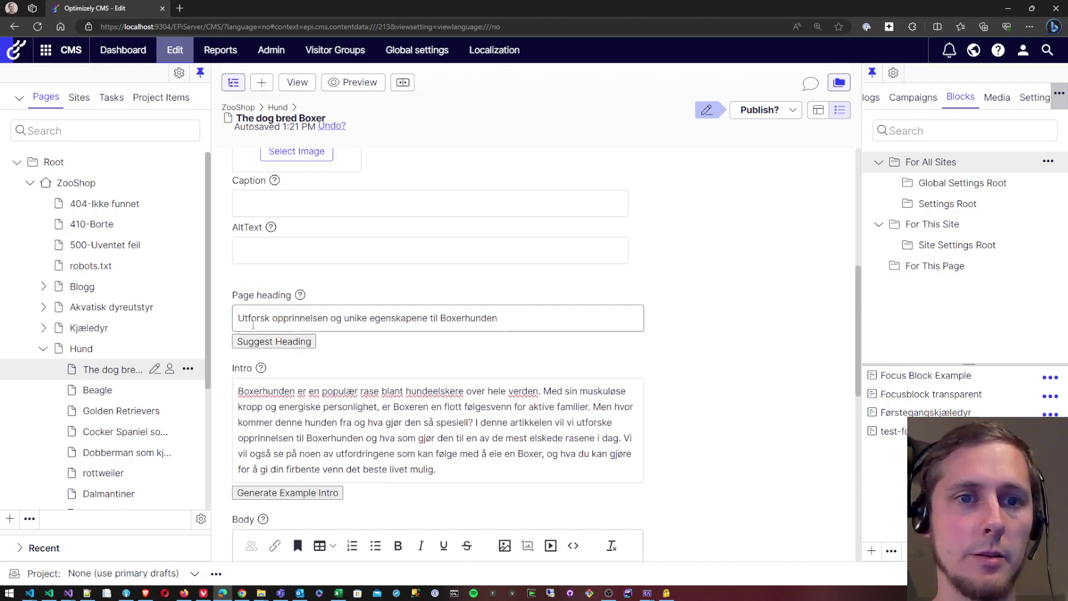
left_click(271, 322)
left_click(806, 295)
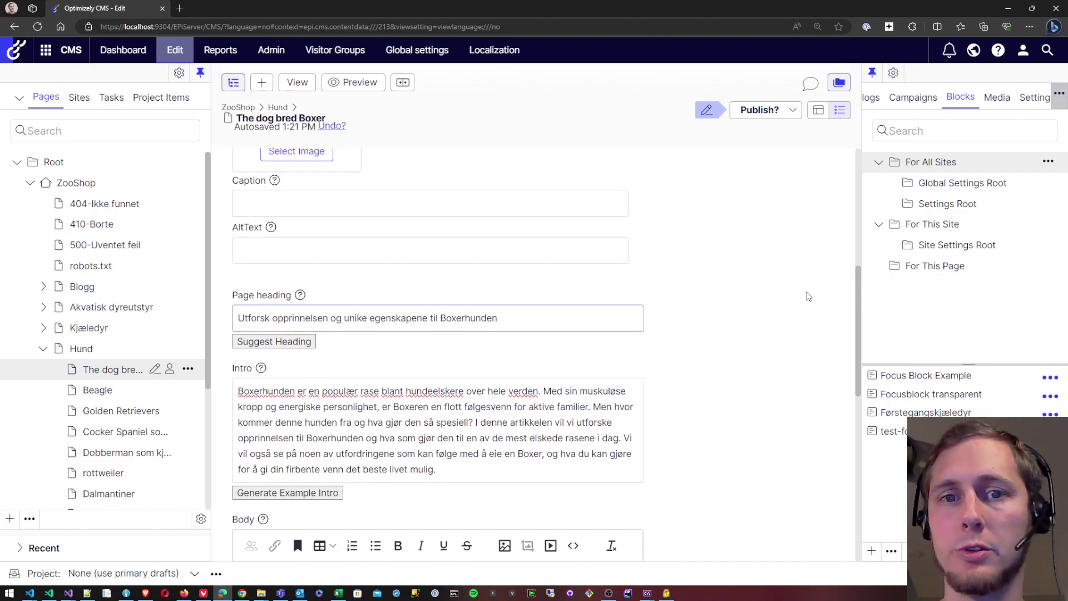
left_click_drag(239, 390, 484, 453)
left_click(484, 453)
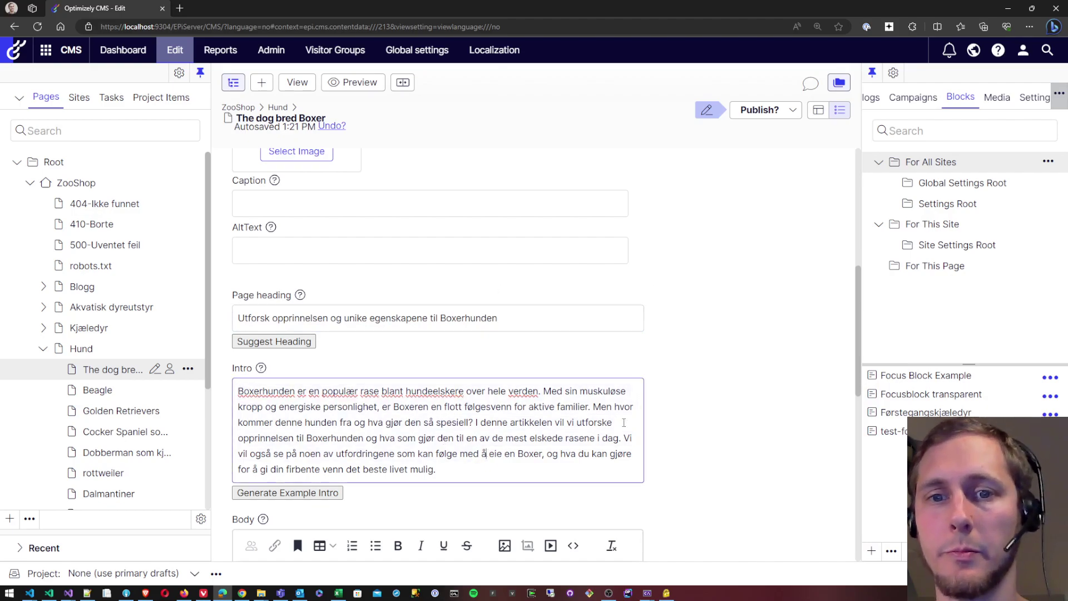
left_click(693, 408)
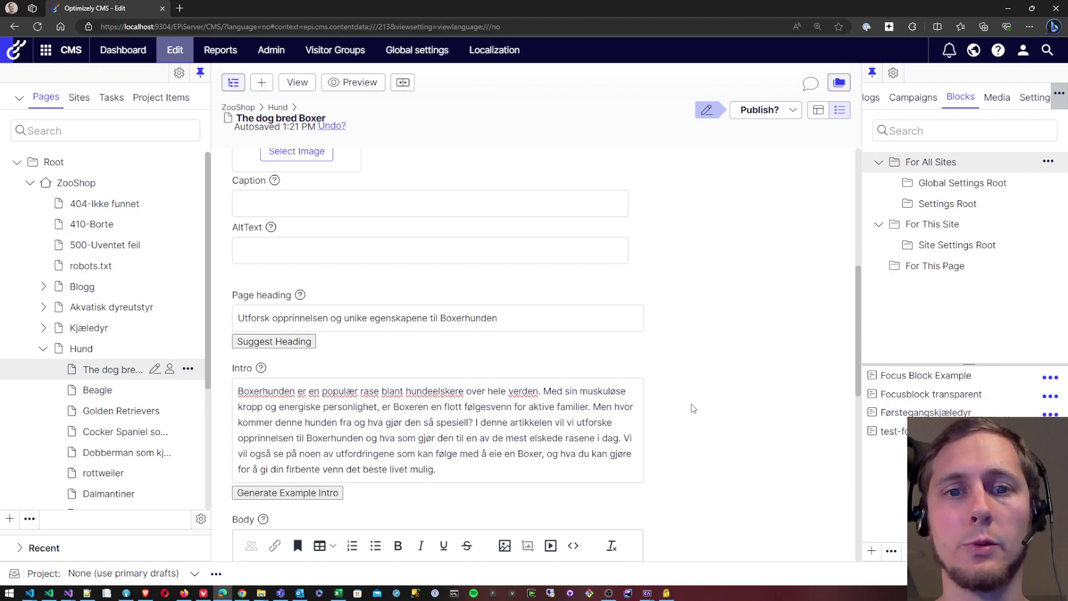
left_click(452, 471)
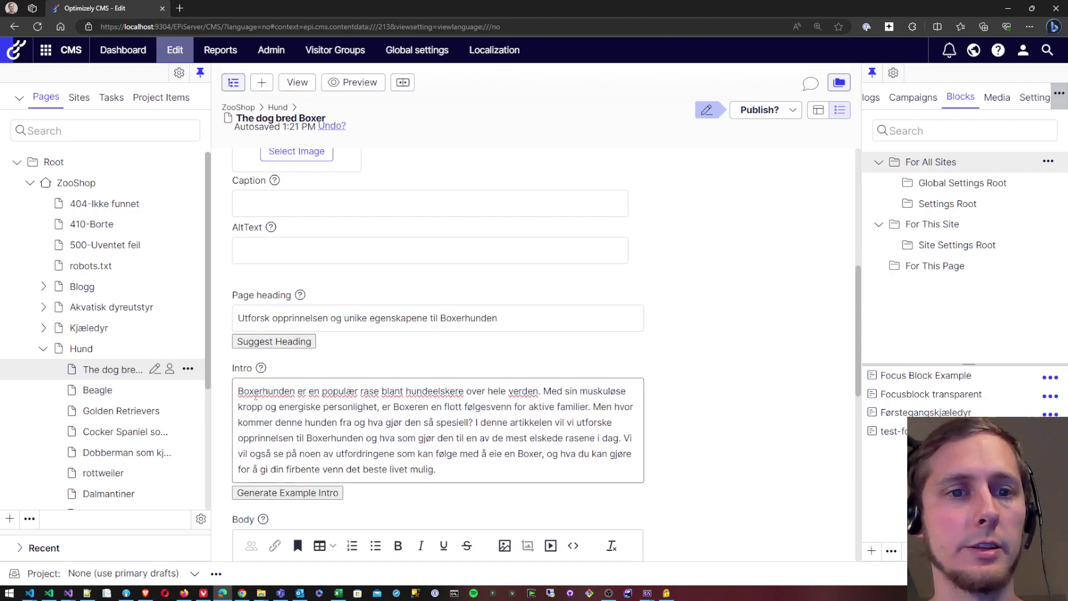
left_click_drag(236, 391, 436, 470)
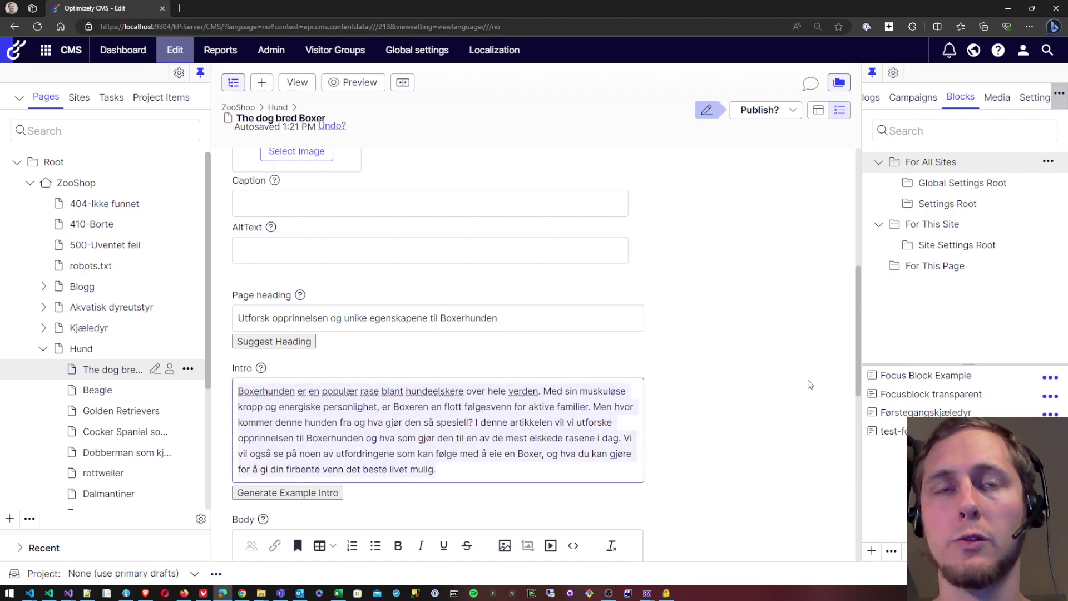
left_click(760, 387)
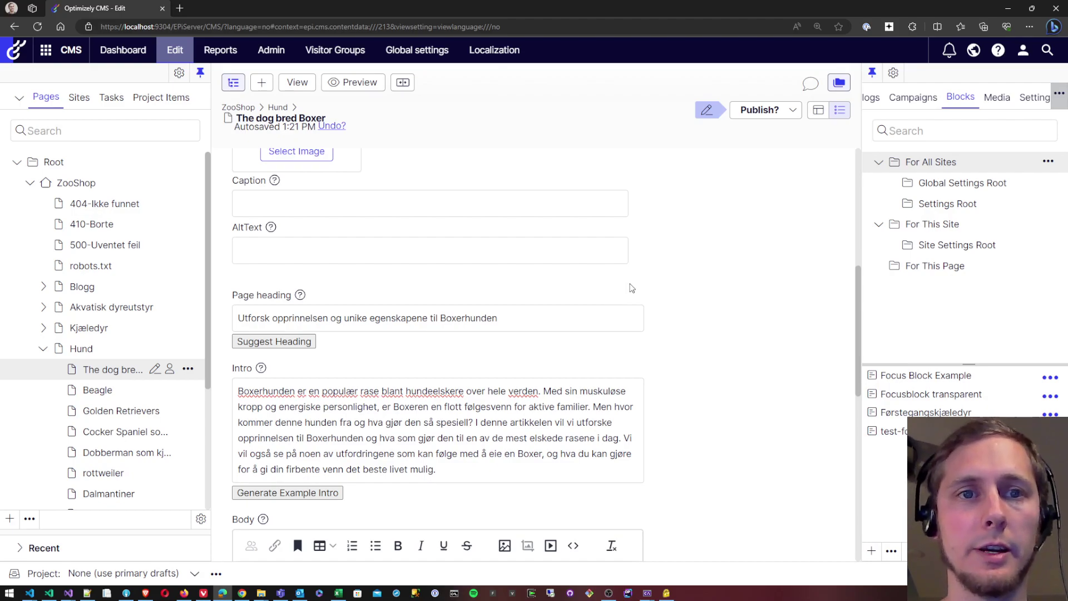
- Generate the meta description, meta title and title in the article's metadata
scroll(632, 288, "up", 1)
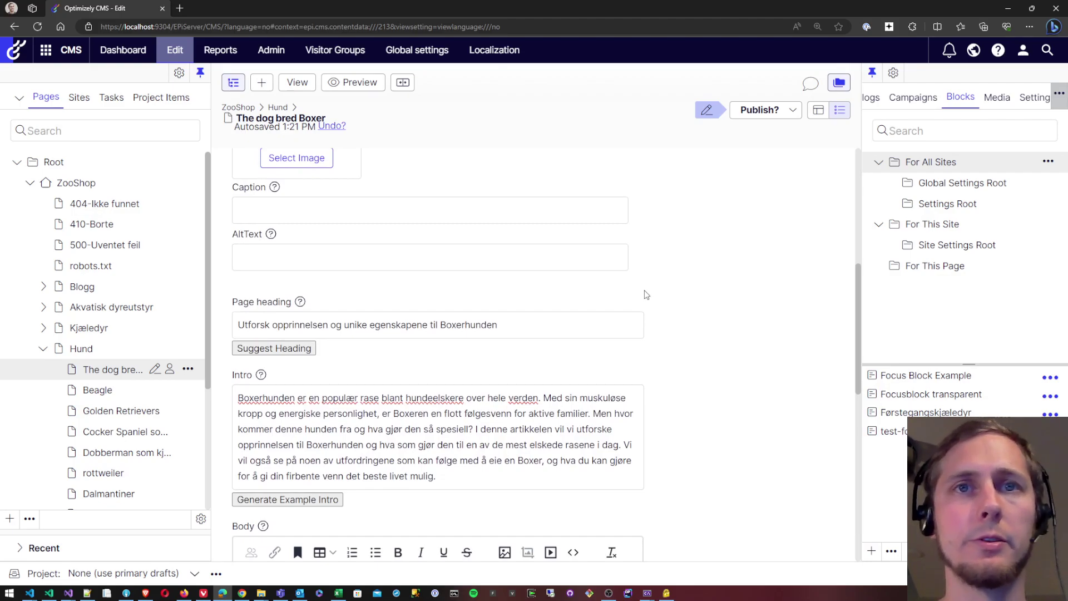
scroll(646, 294, "up", 4)
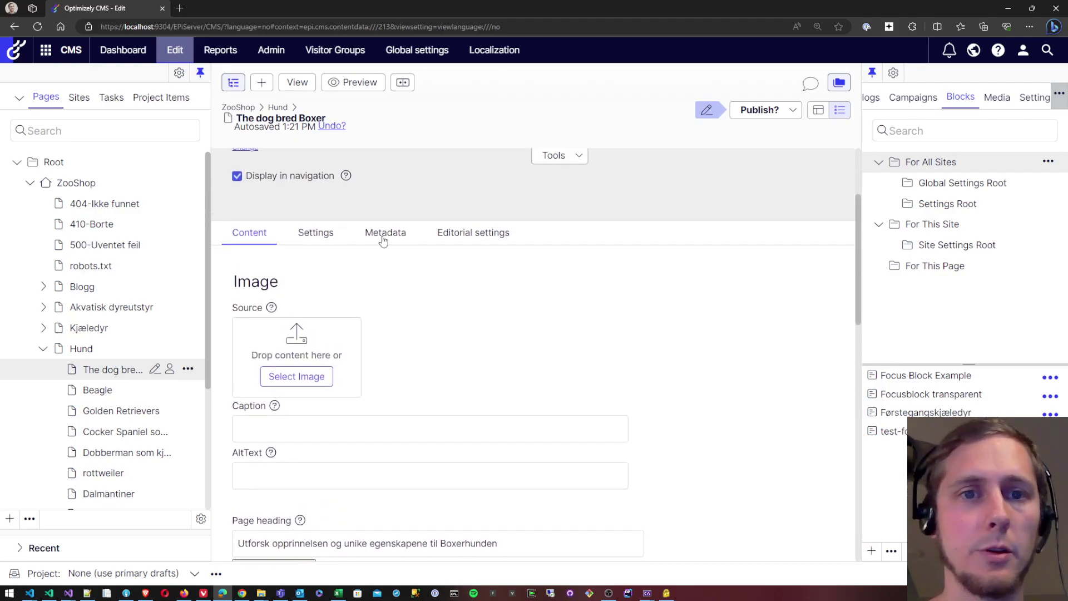
left_click(396, 228)
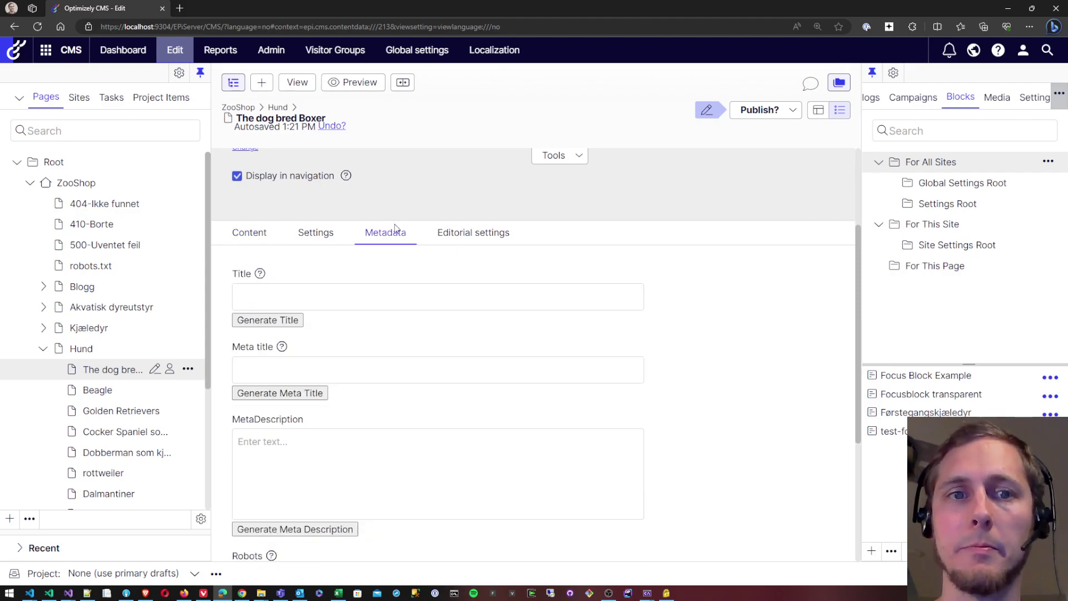
scroll(579, 348, "down", 1)
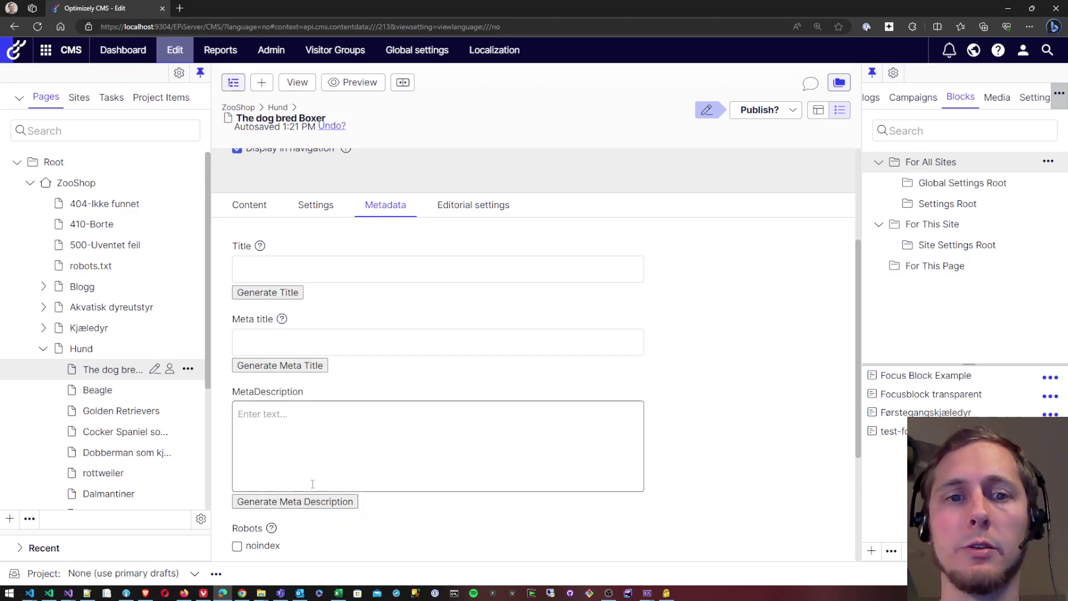
left_click(310, 503)
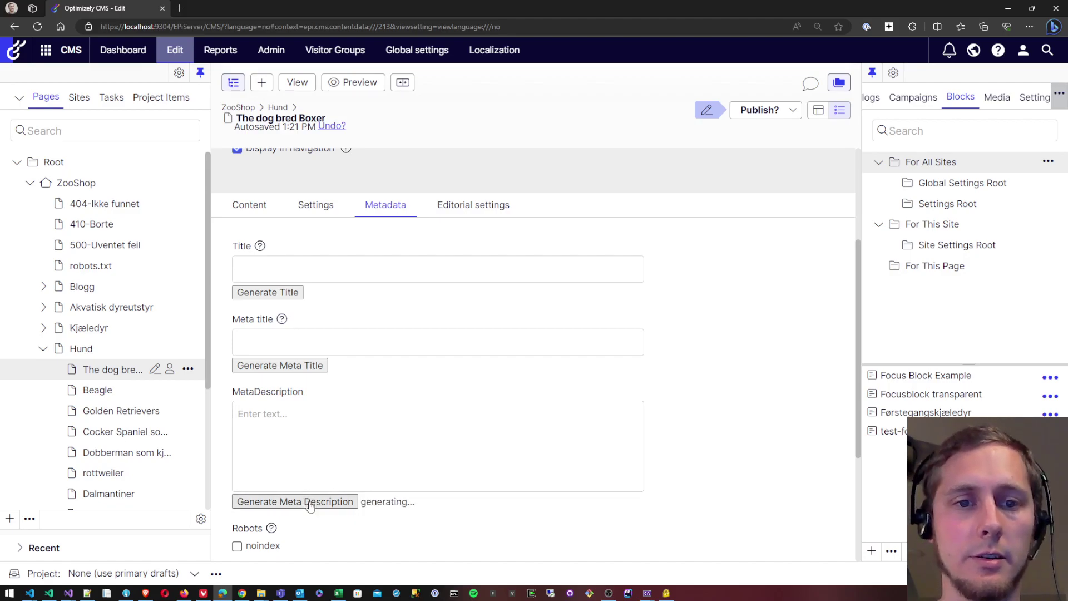
left_click(289, 369)
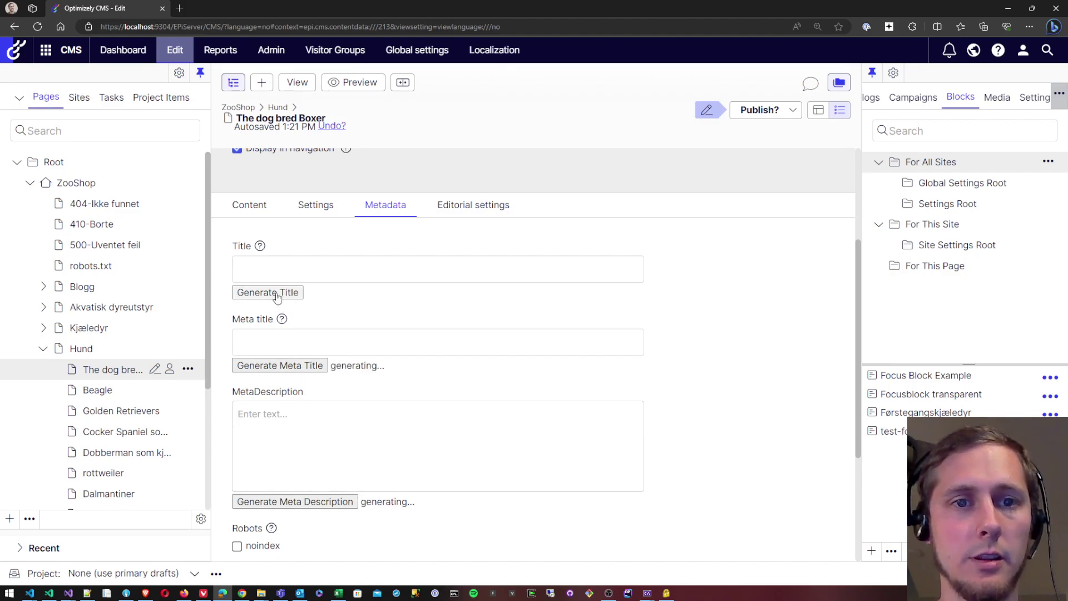
left_click(286, 292)
- Tidy the generated title and set the meta title to "Boxerhundens opprinnelse og spesielle egenskaper: En komplett guide"
left_click(616, 270)
left_click(575, 337)
key("ctrl+a")
type("Boxerhundens opprinnelse og spesielle egenskaper: En komplett guide")
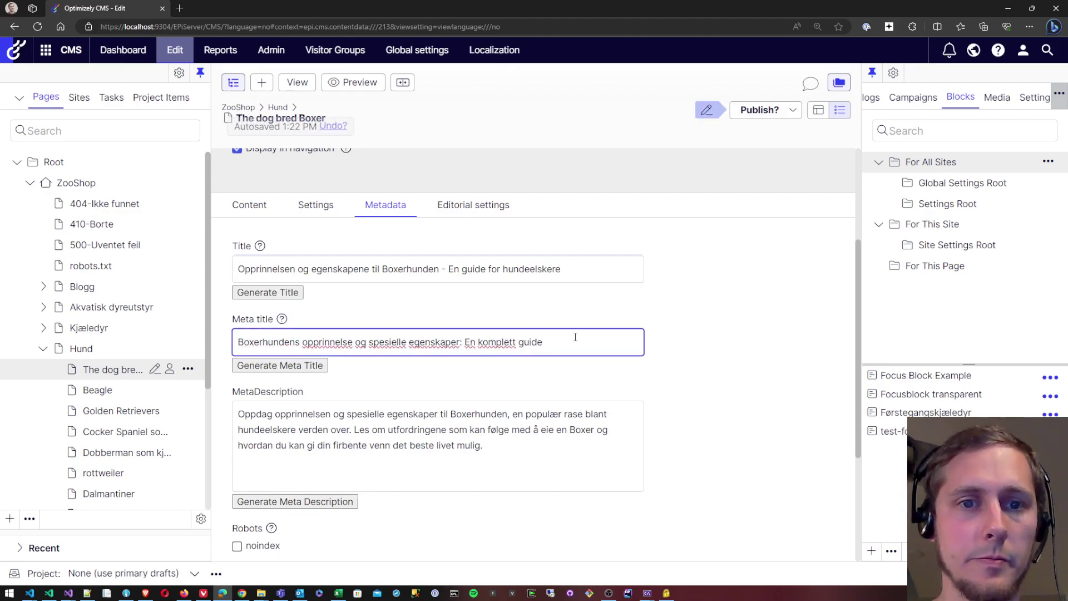
left_click(667, 389)
- Read through the generated meta description and check it alongside the title and meta title
left_click(250, 413)
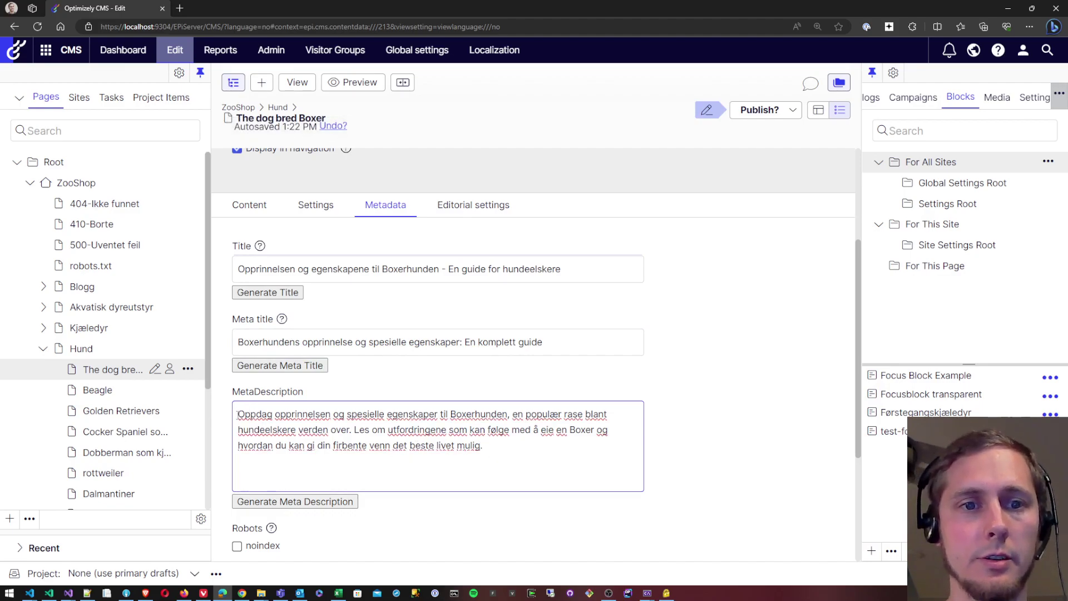
left_click_drag(236, 414, 364, 430)
left_click(518, 412)
left_click(603, 448)
left_click(733, 388)
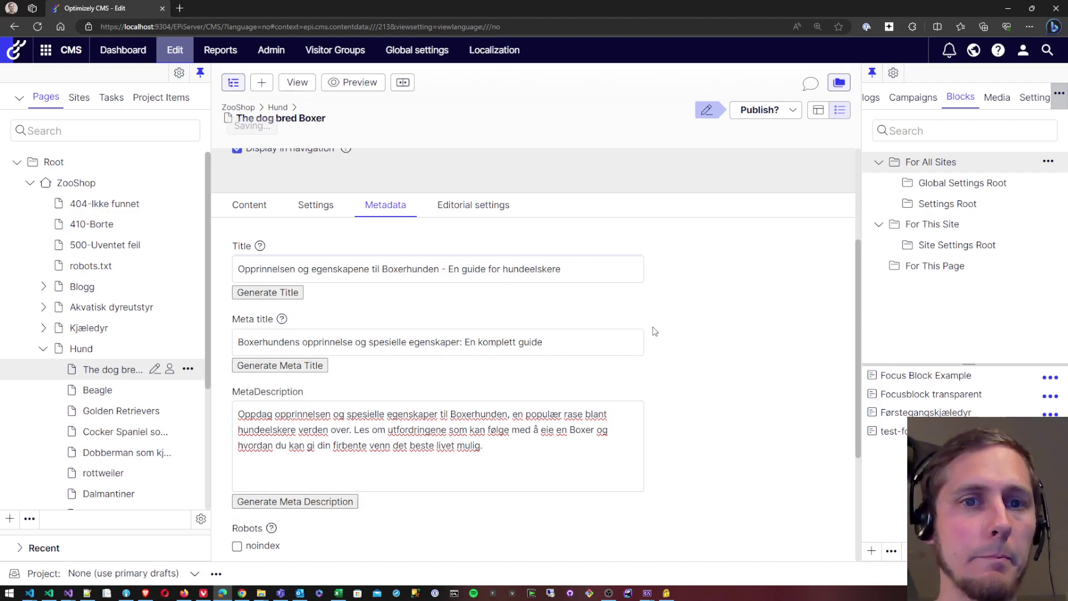
triple_click(419, 472)
left_click(324, 460)
left_click(667, 421)
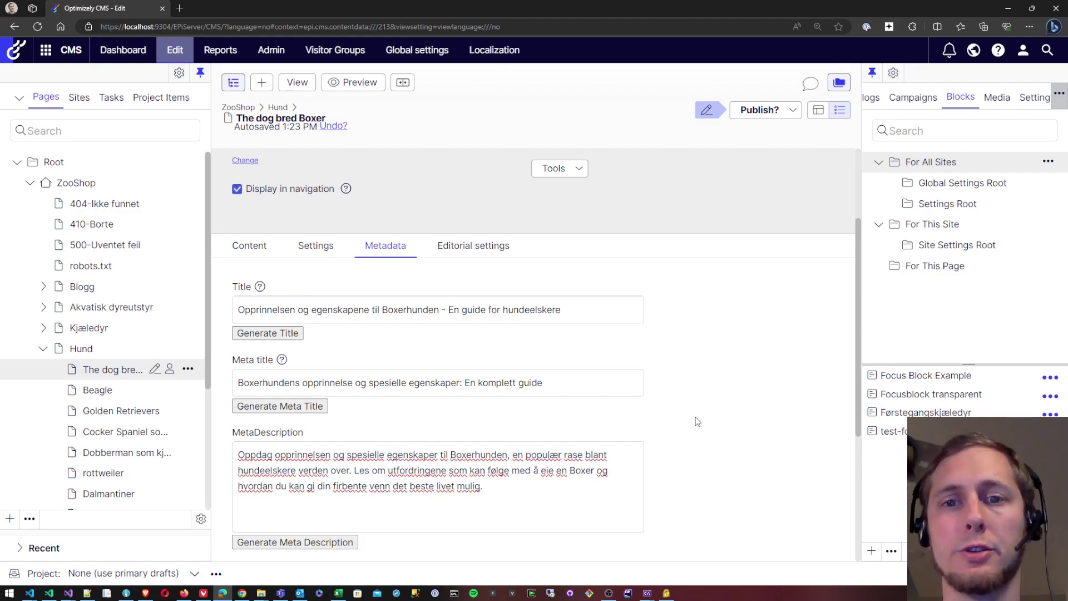
left_click(461, 443)
left_click(613, 403)
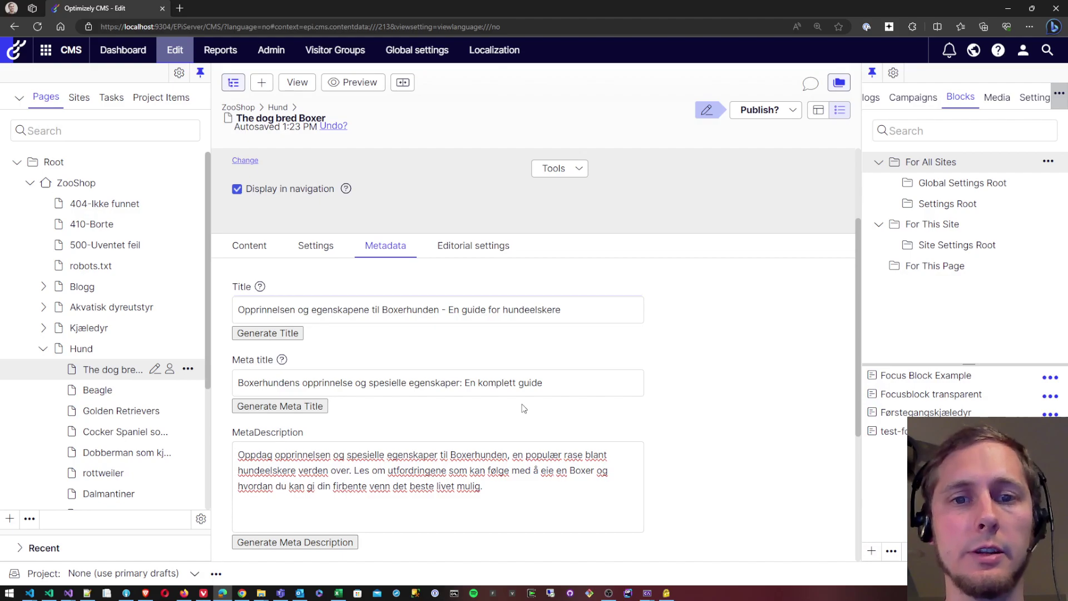
- Return to the article's content fields and look over the heading, intro and page properties
left_click(249, 247)
scroll(465, 334, "down", 3)
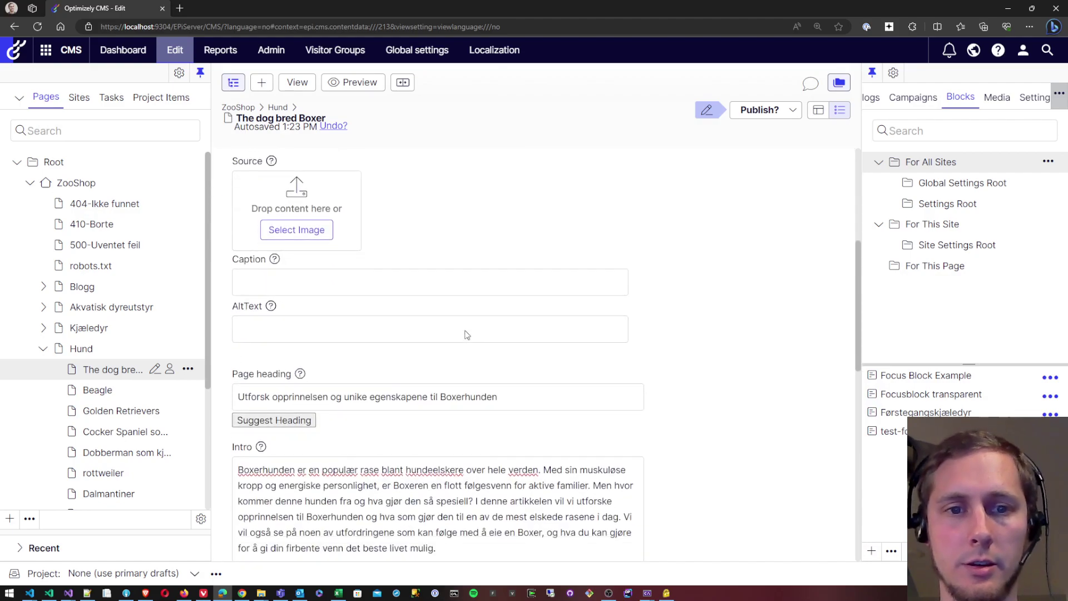
scroll(568, 200, "up", 5)
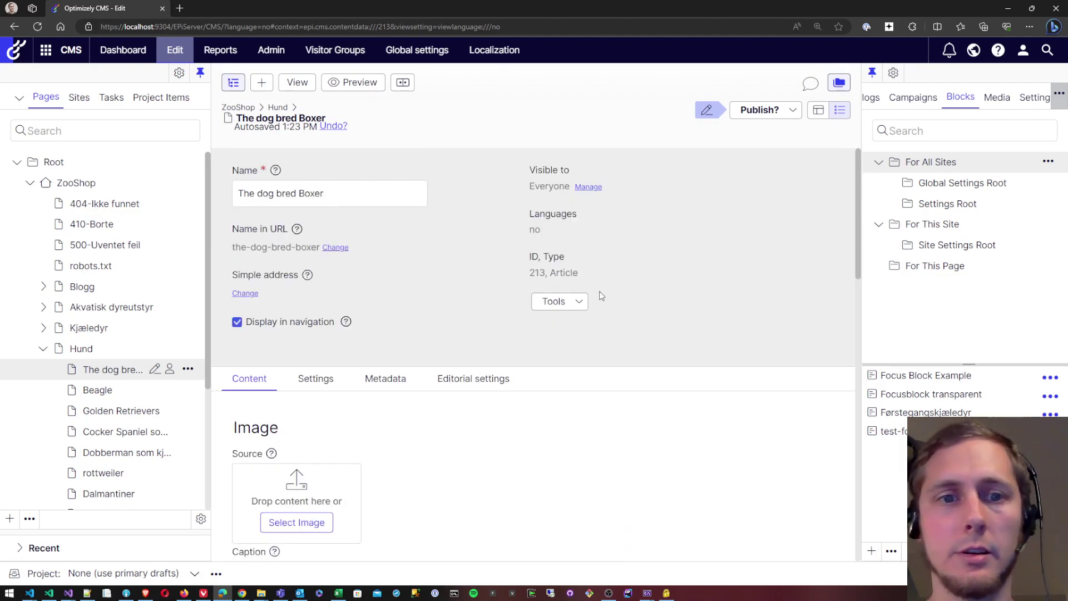
- Publish the Boxer article and open its live page on the site
left_click(761, 115)
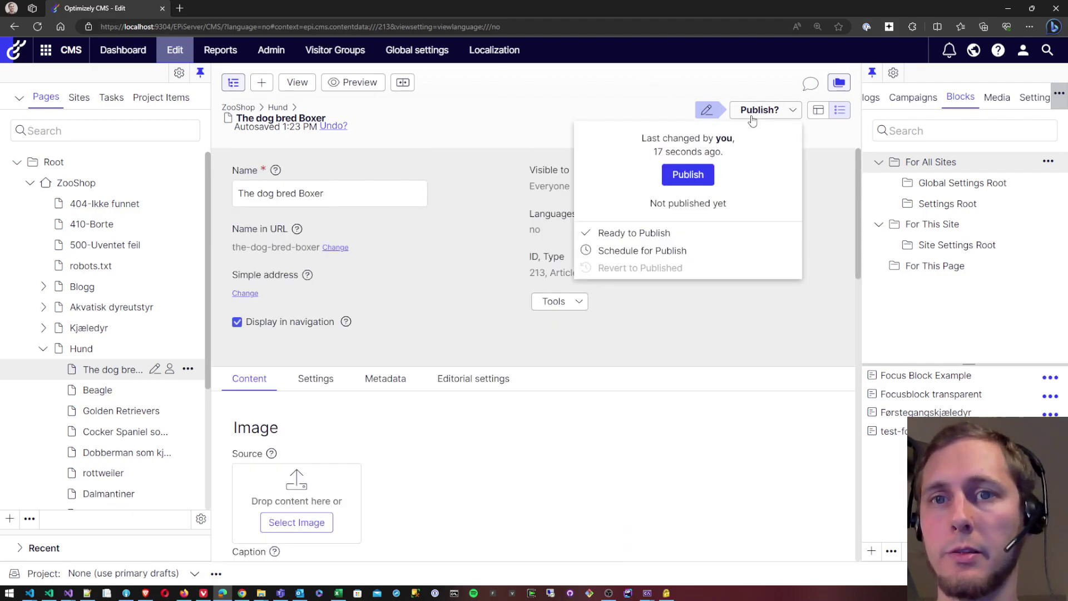
left_click(694, 175)
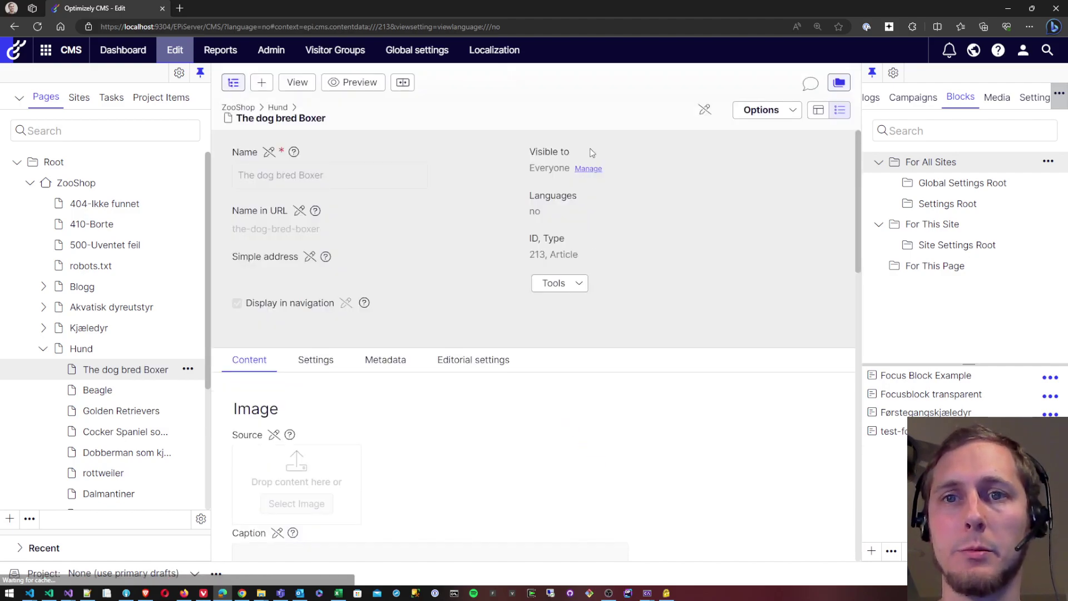
left_click(973, 50)
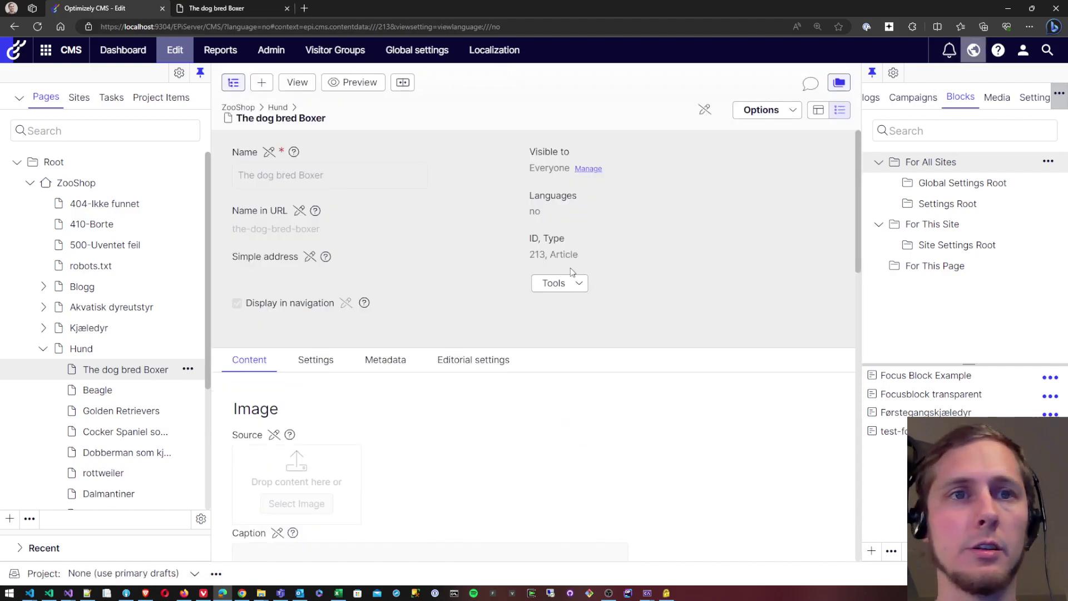
- Read the heading and intro on the live Boxer page, and close that page to return to the editor
left_click_drag(251, 135, 497, 133)
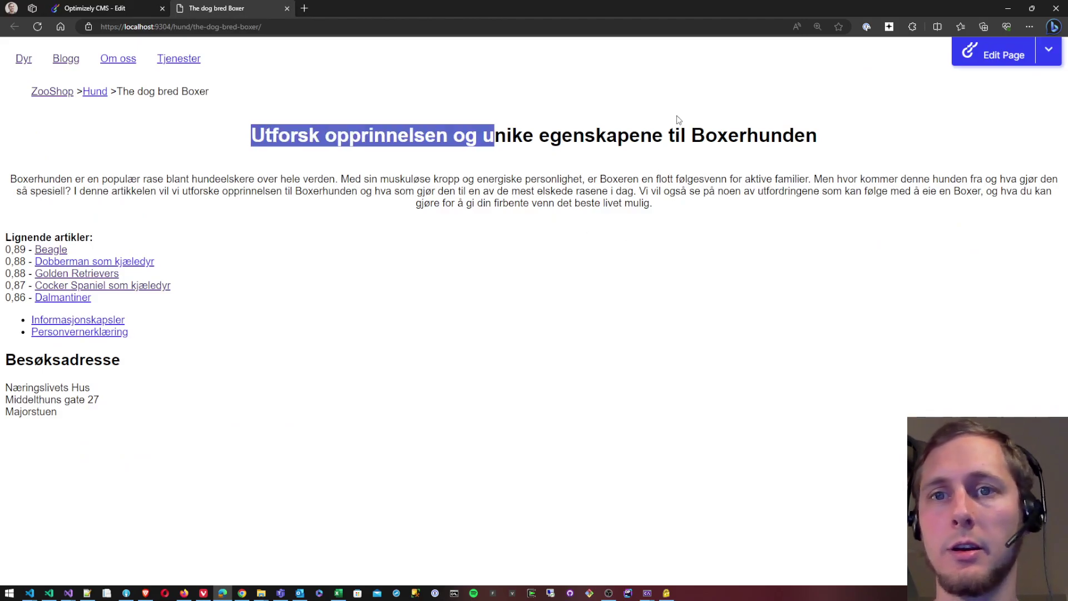
left_click(411, 209)
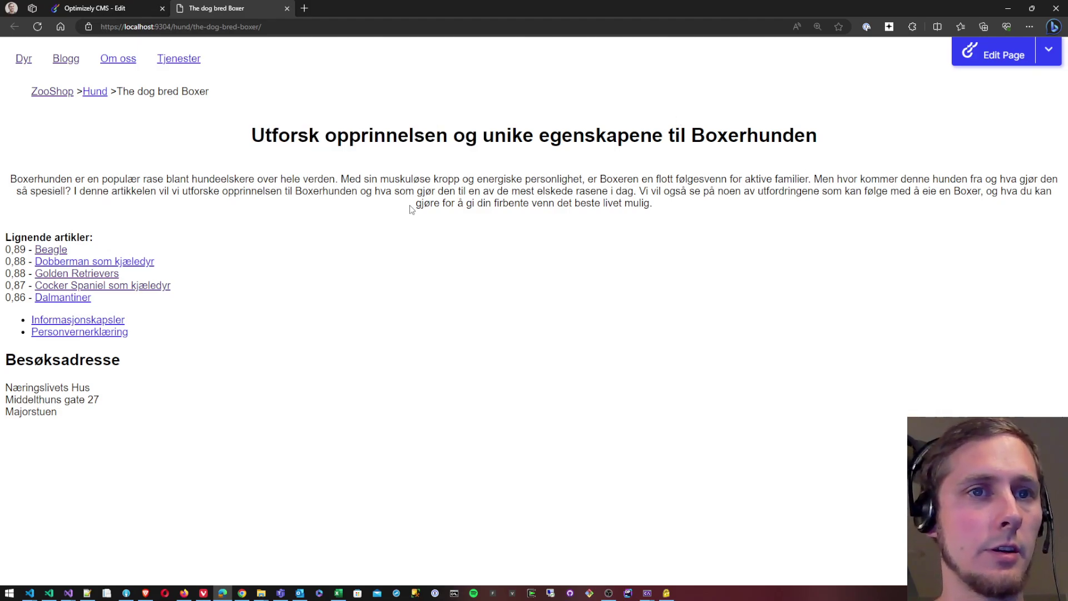
left_click_drag(315, 179, 515, 192)
key("ctrl+w")
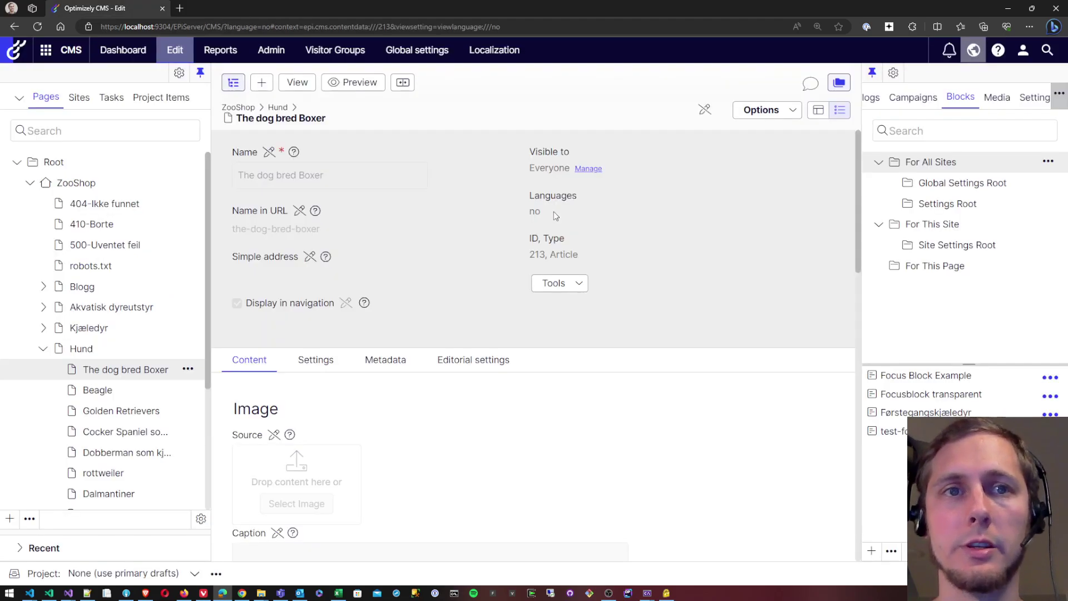
- Switch the article to English and create its English version with the name "The dog bred Boxer"
scroll(517, 349, "down", 3)
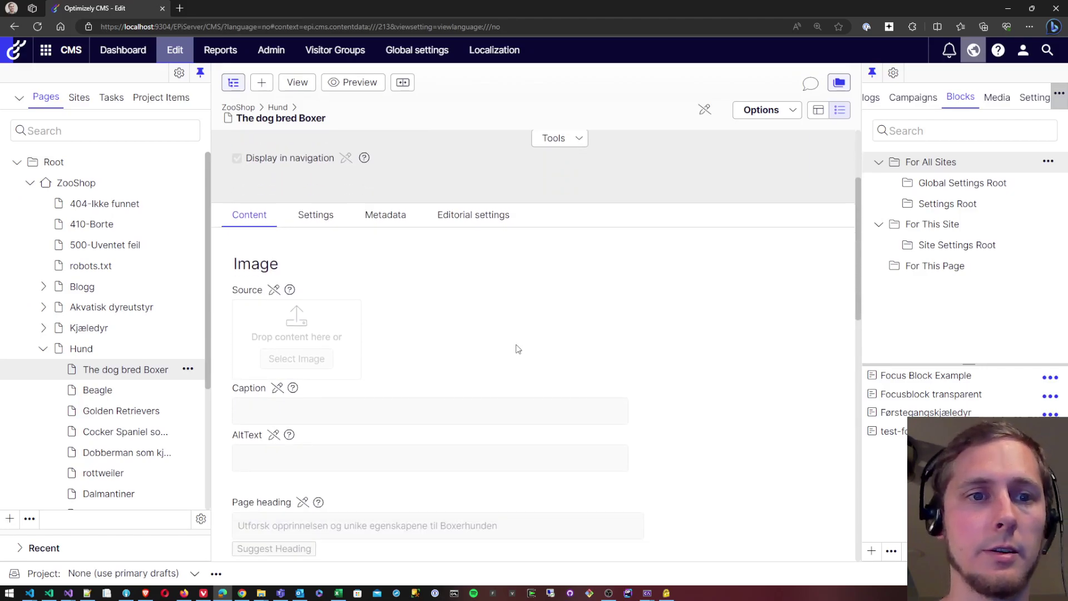
left_click(84, 161)
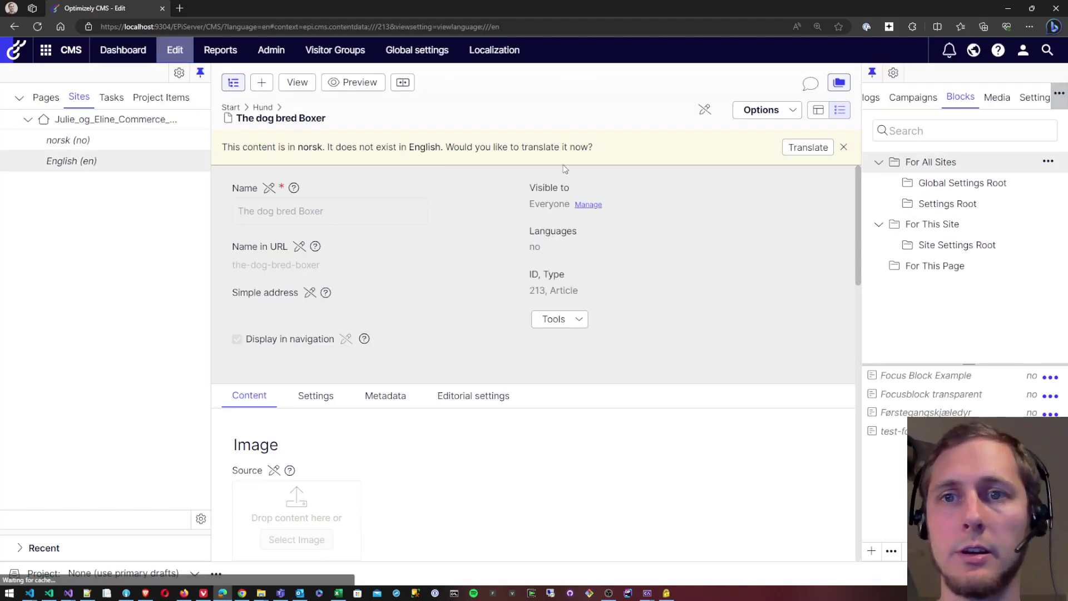
left_click(807, 148)
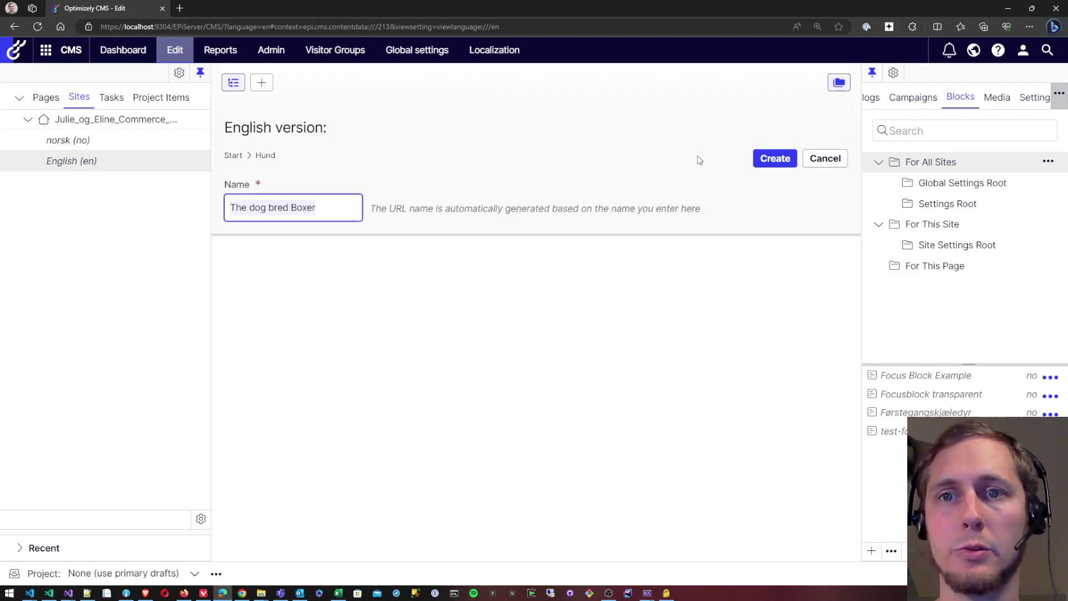
left_click(772, 158)
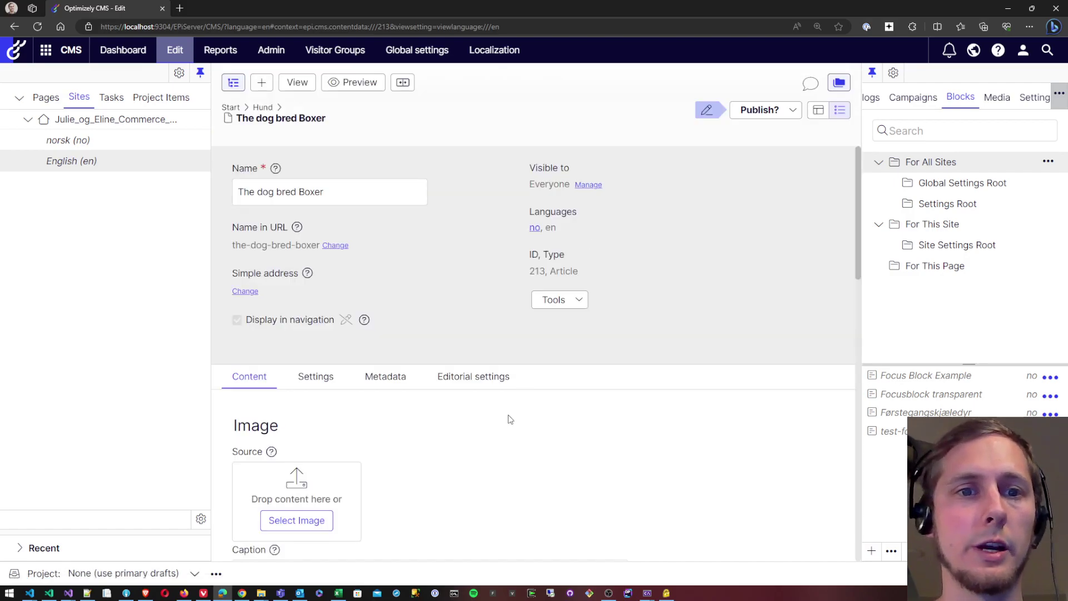
- Try to generate a suggested page heading for the English version while its intro is empty
scroll(509, 419, "down", 1)
scroll(509, 420, "up", 1)
scroll(509, 417, "down", 6)
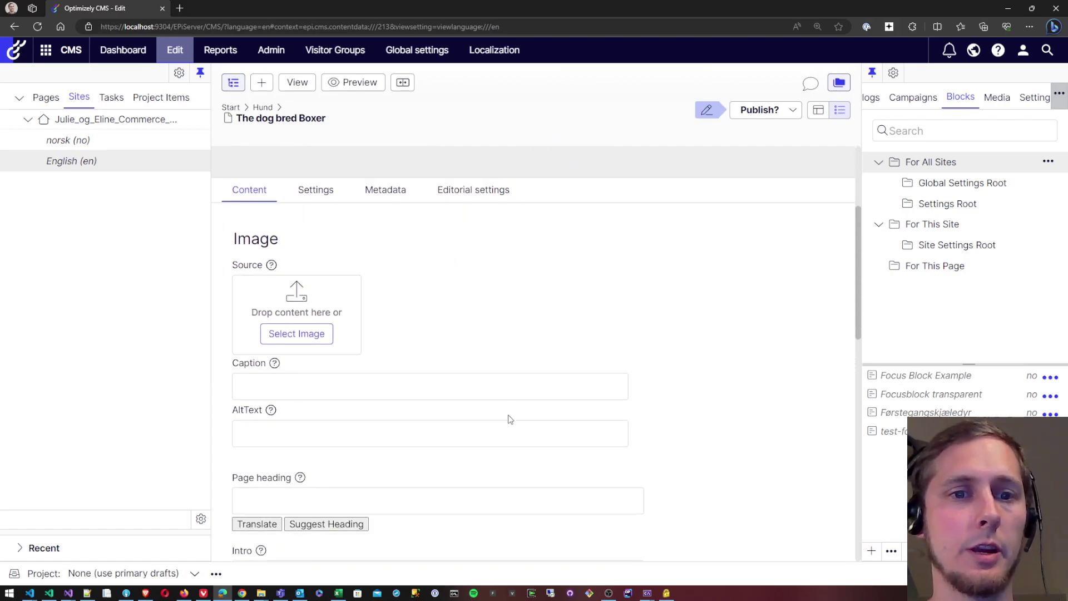
scroll(509, 415, "down", 1)
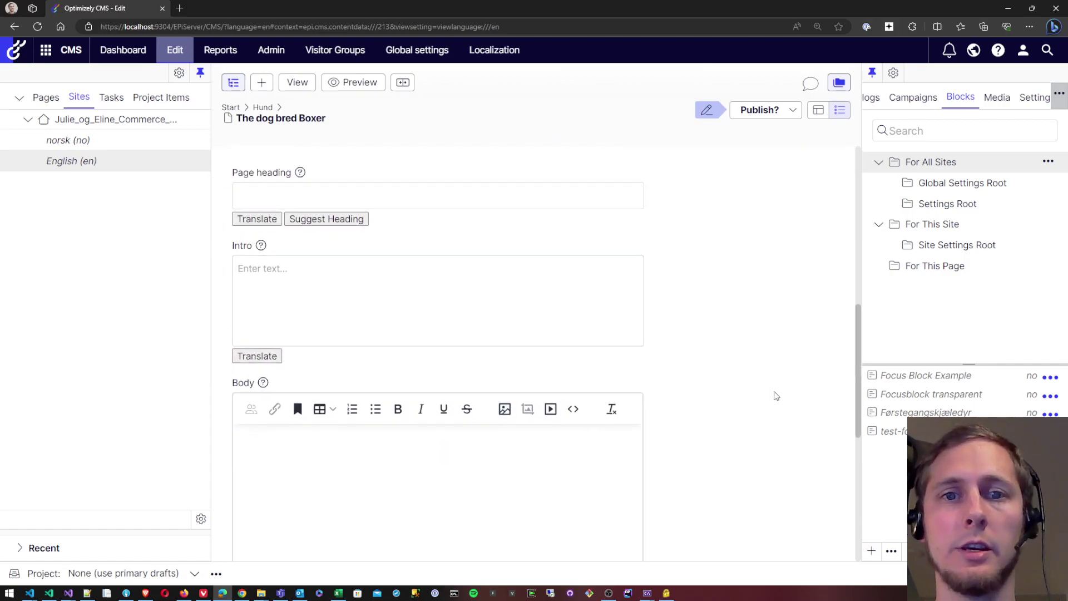
scroll(775, 396, "up", 2)
left_click(332, 332)
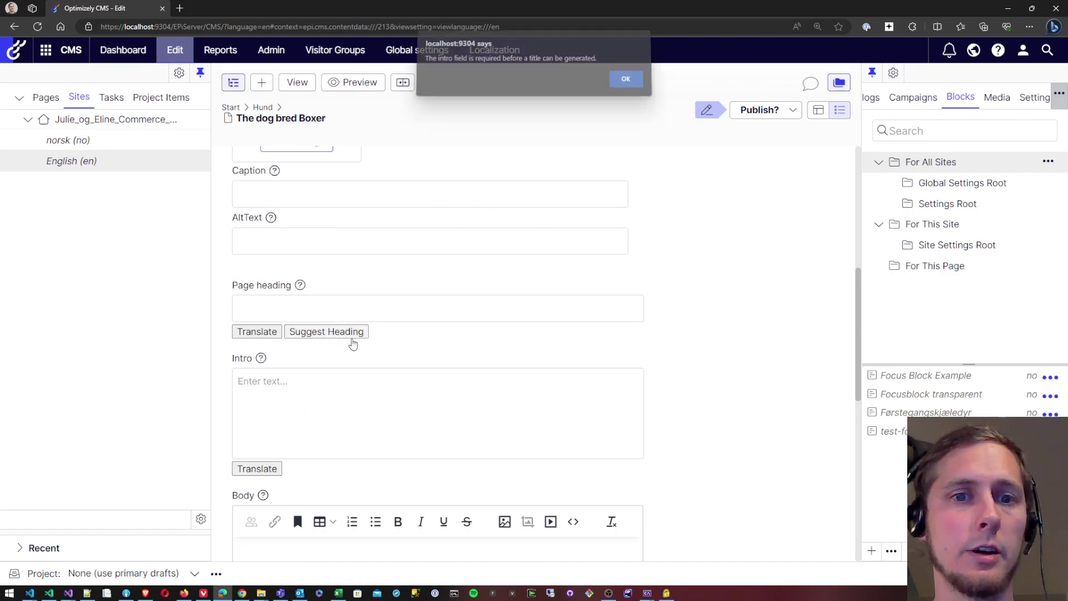
left_click(626, 85)
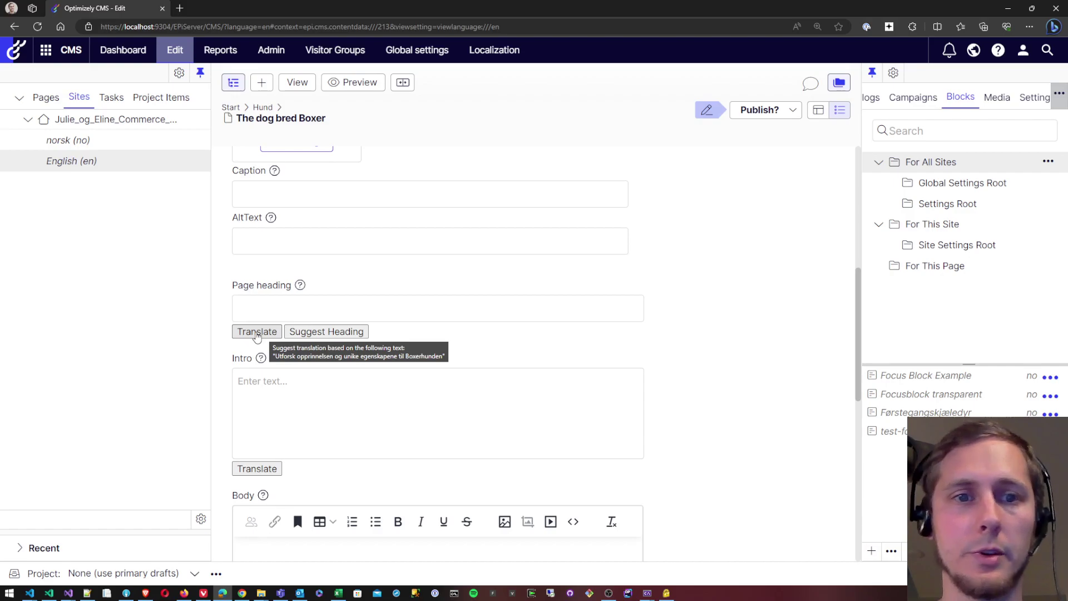
- Translate the Norwegian page heading into English and read through the translation
left_click(256, 332)
left_click(546, 305)
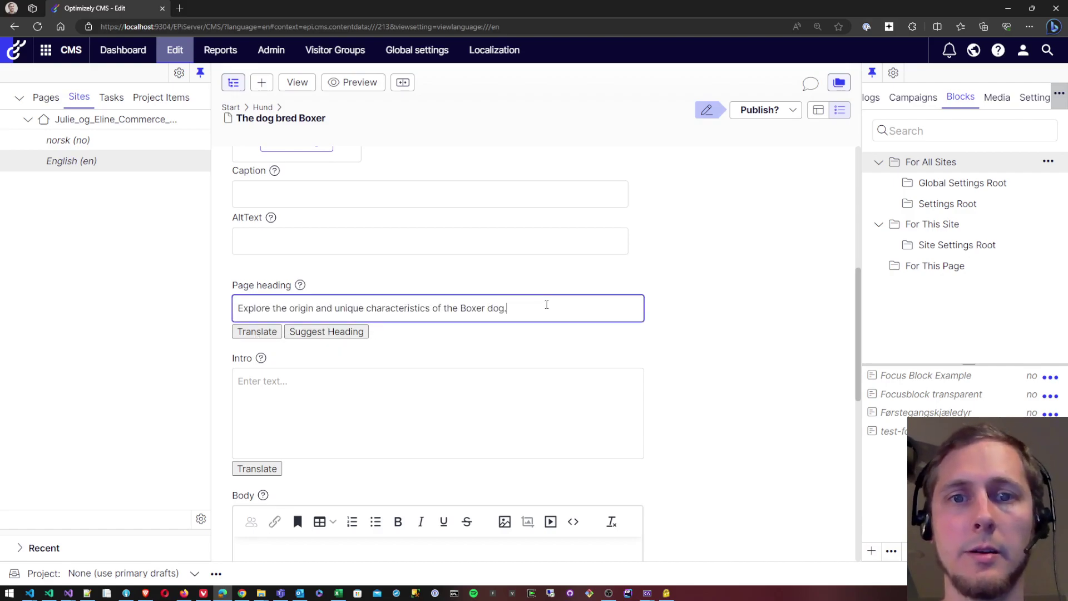
left_click(562, 351)
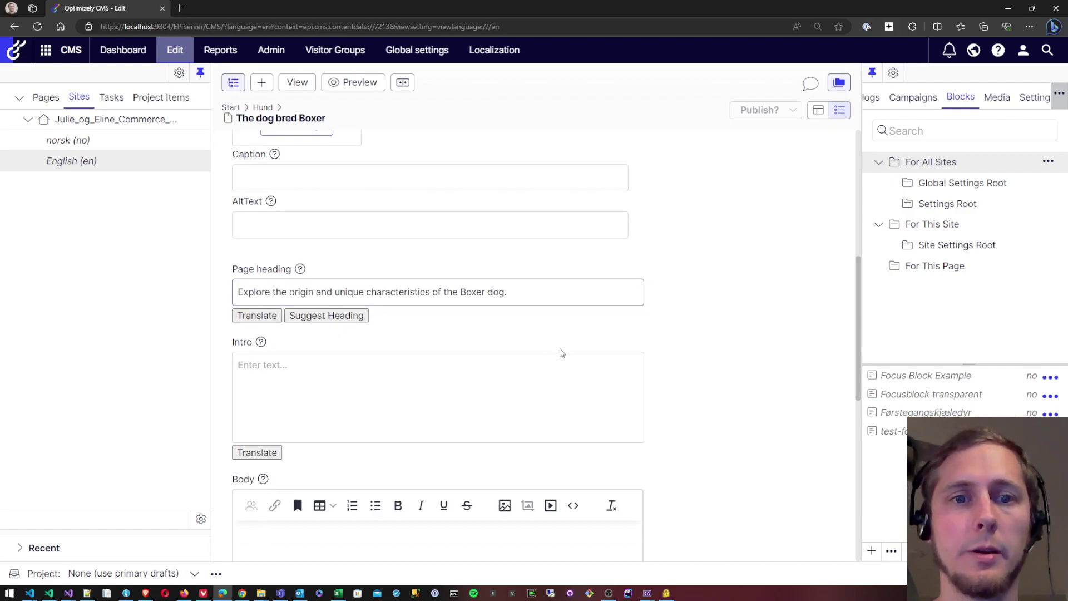
left_click_drag(240, 310, 385, 305)
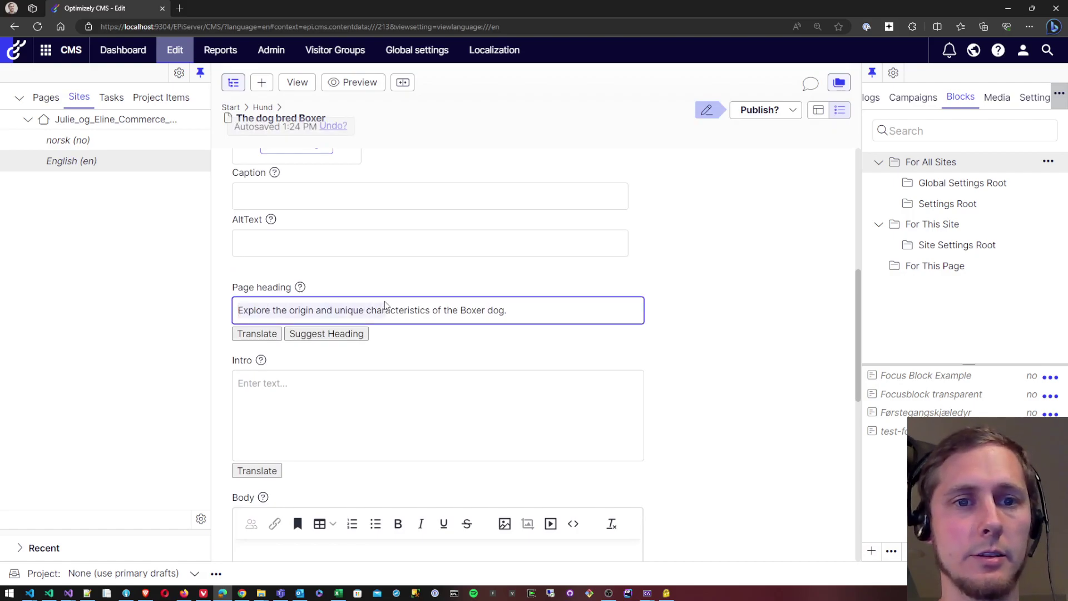
left_click(272, 312)
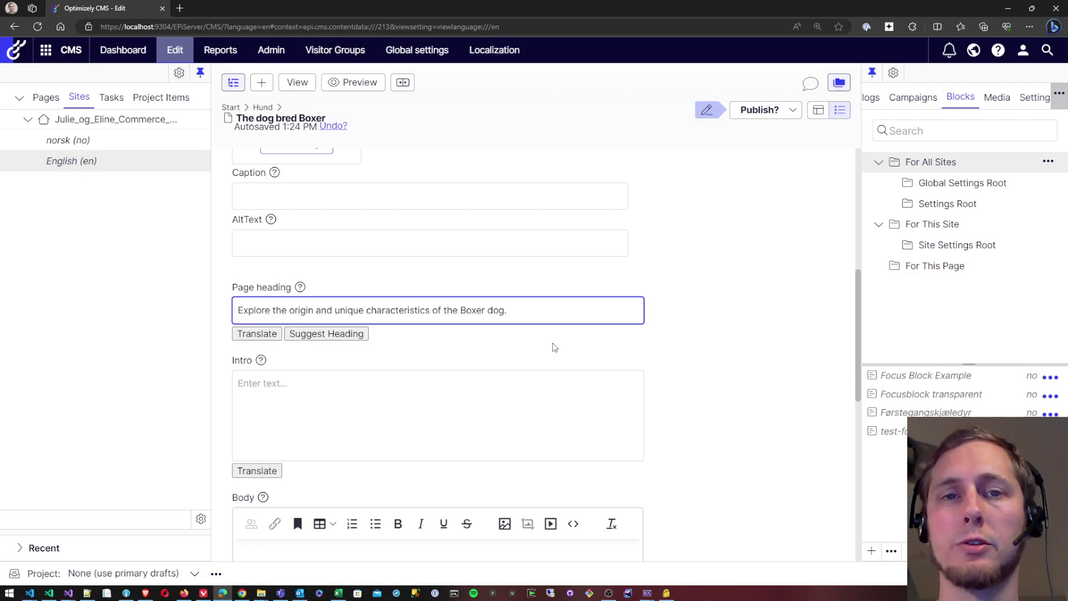
left_click(724, 324)
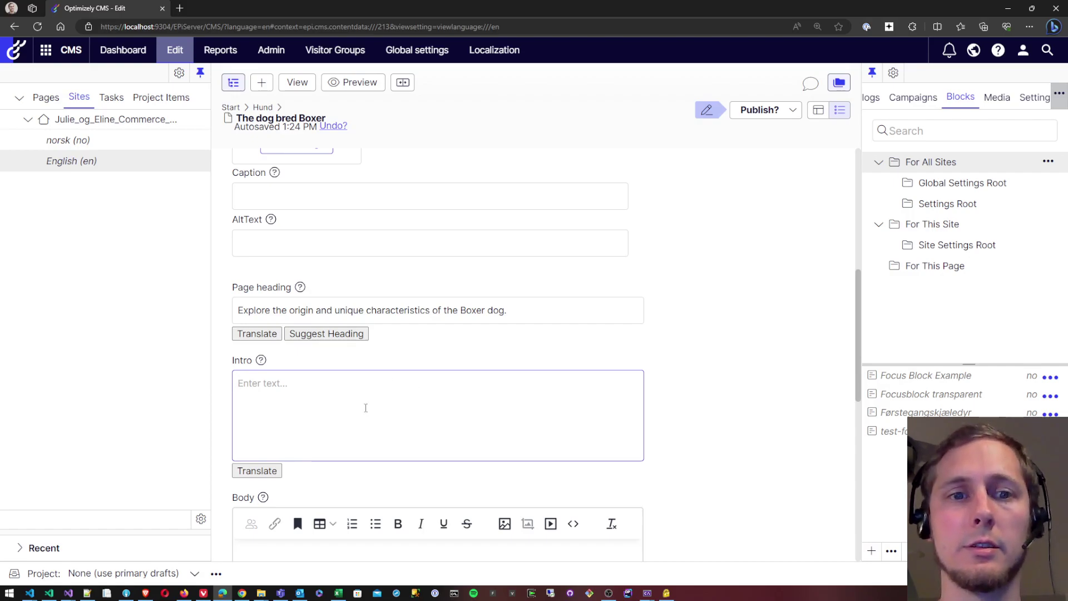
- Translate the Norwegian intro into English and check the translated text
left_click(266, 474)
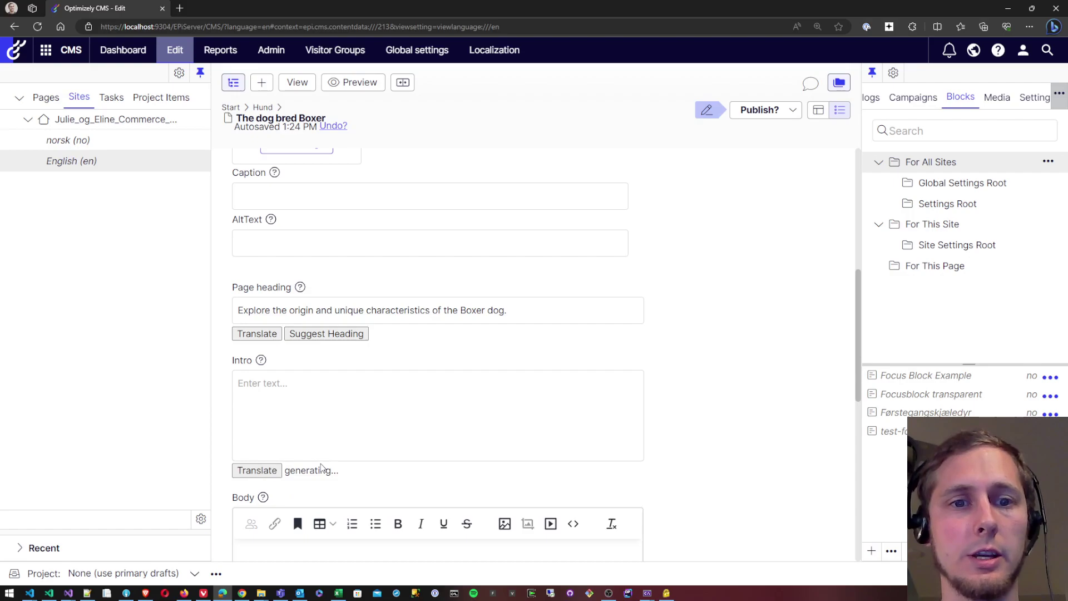
scroll(712, 422, "down", 1)
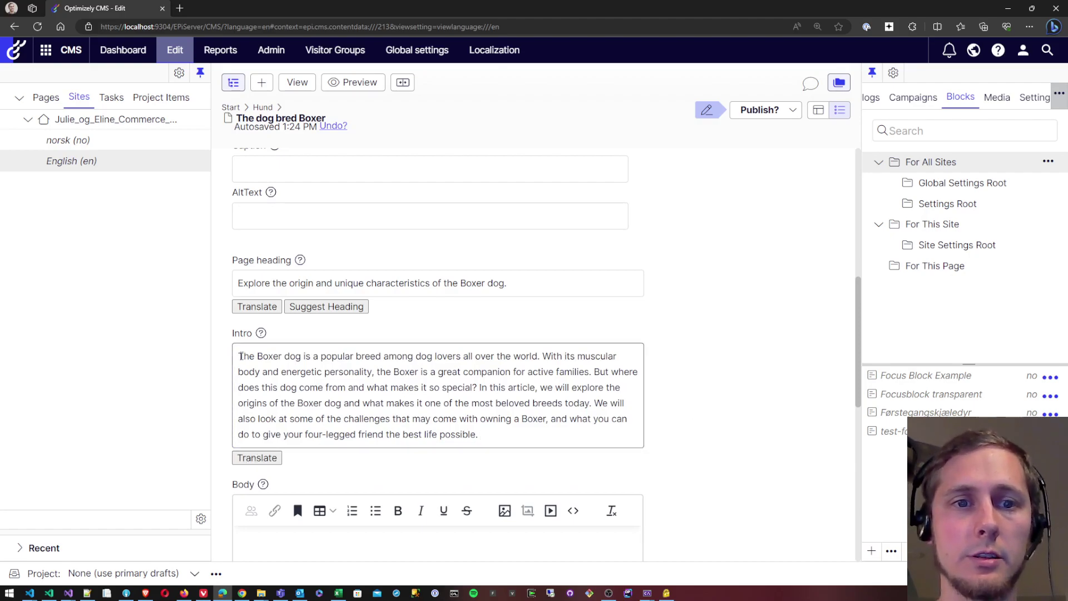
left_click_drag(235, 353, 399, 357)
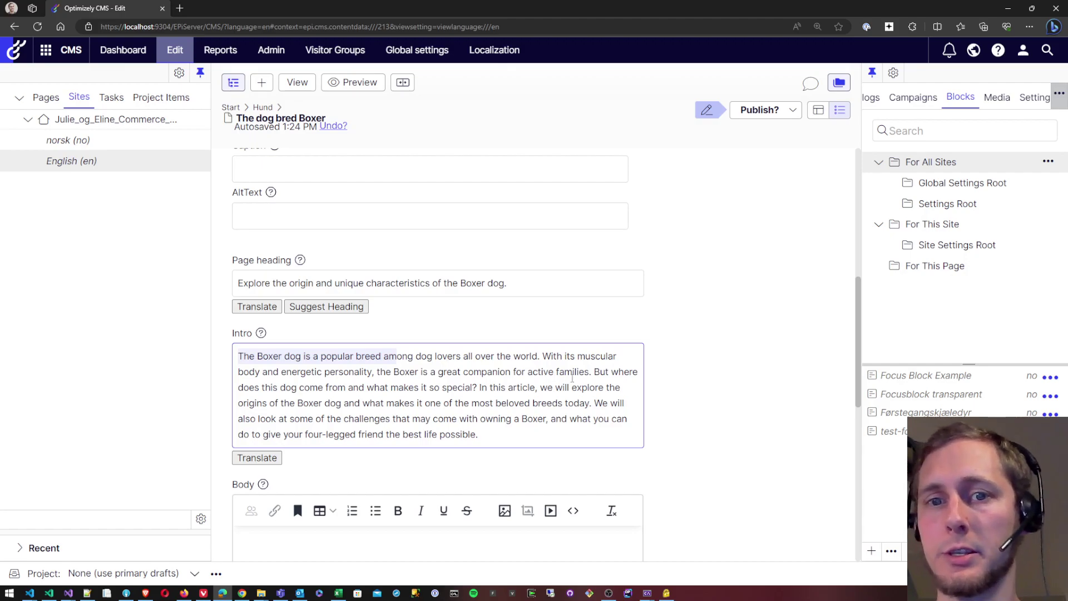
left_click(733, 385)
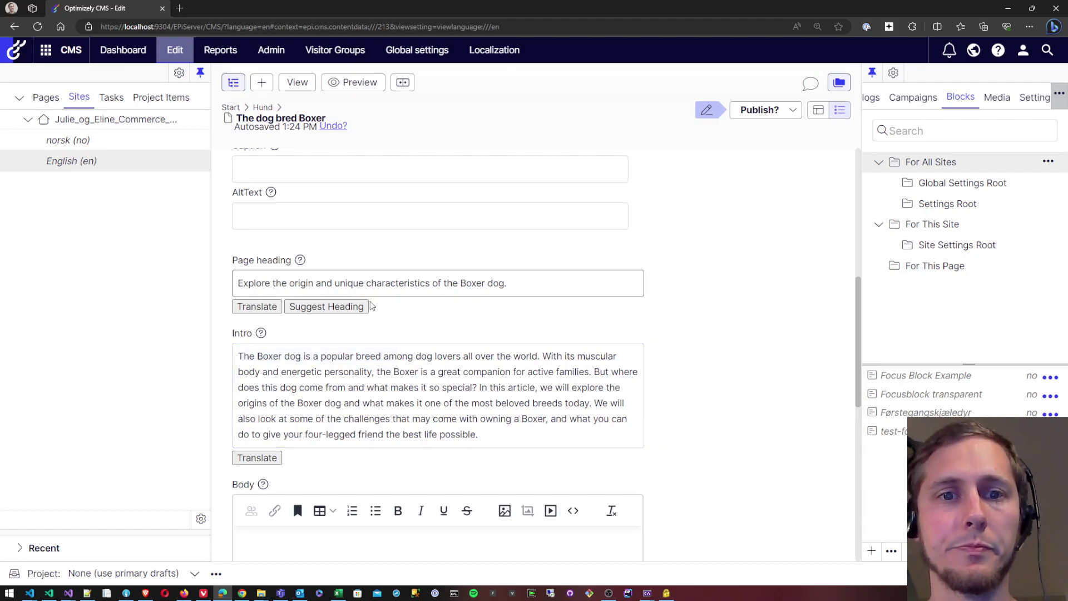
left_click(501, 434)
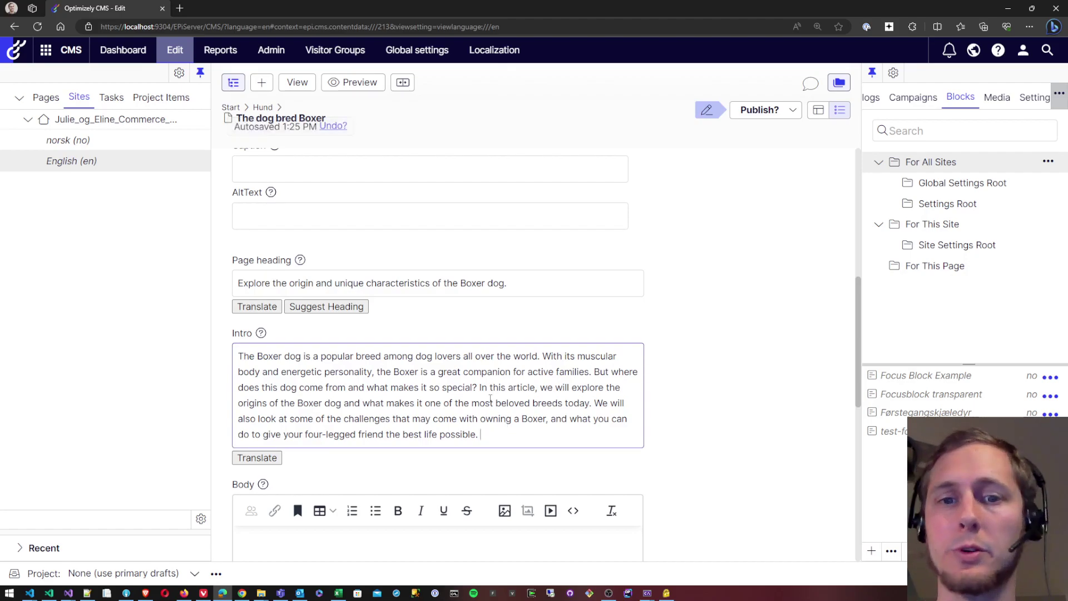
left_click(552, 334)
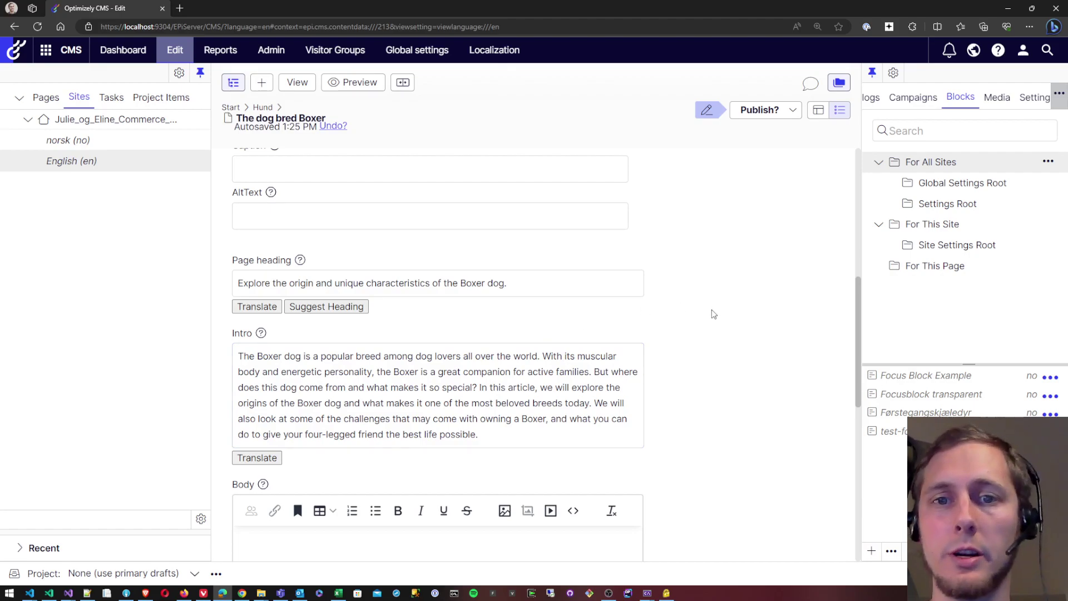
- Look over the English version's image, caption, alt text, page heading and intro fields
scroll(712, 313, "up", 1)
scroll(707, 306, "down", 1)
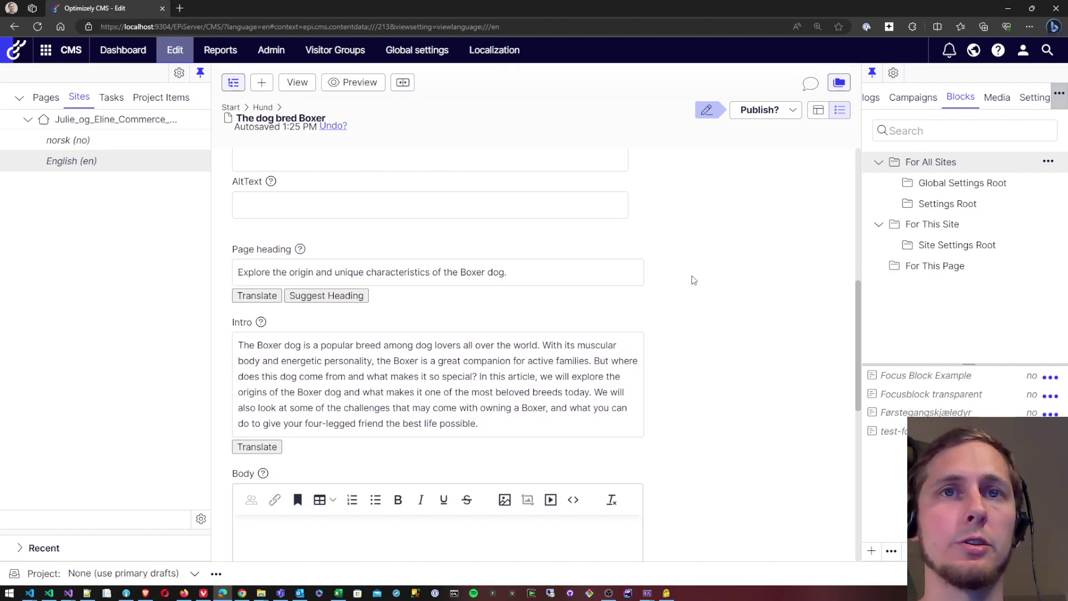
scroll(454, 309, "up", 1)
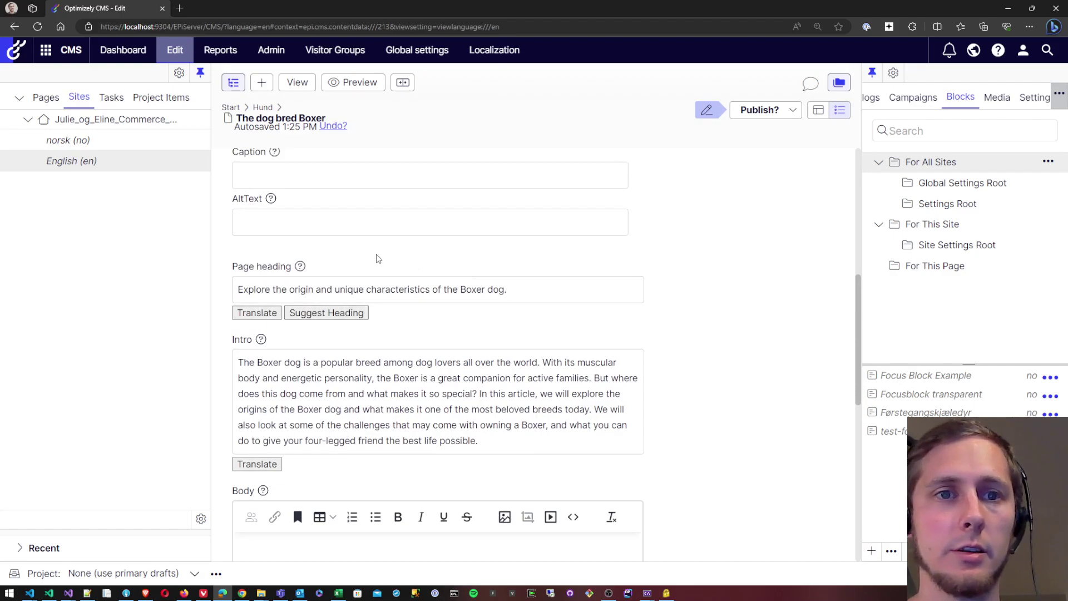
scroll(377, 259, "up", 1)
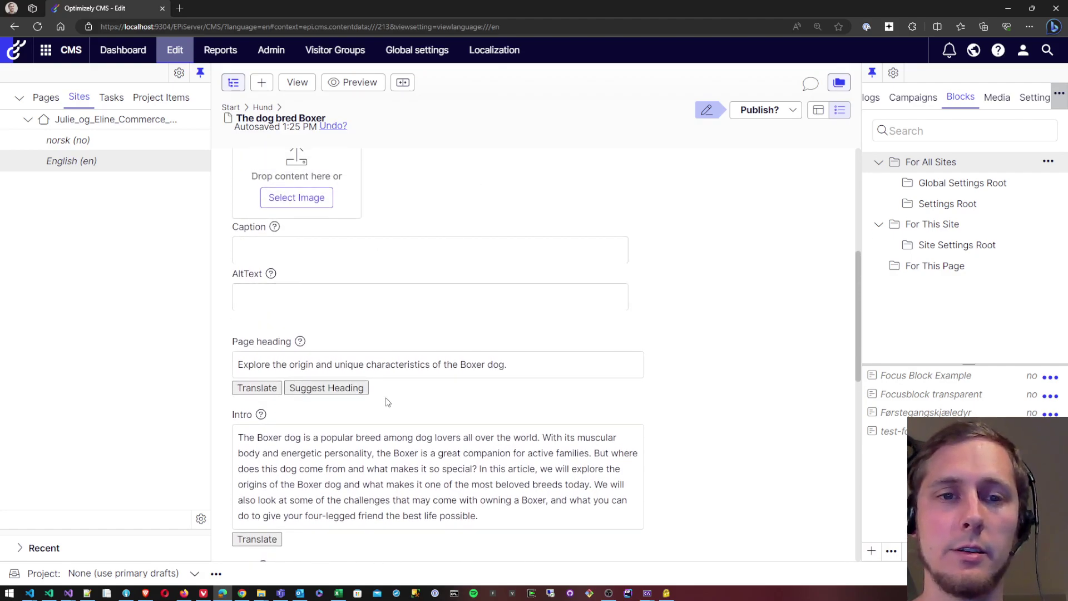
left_click(431, 297)
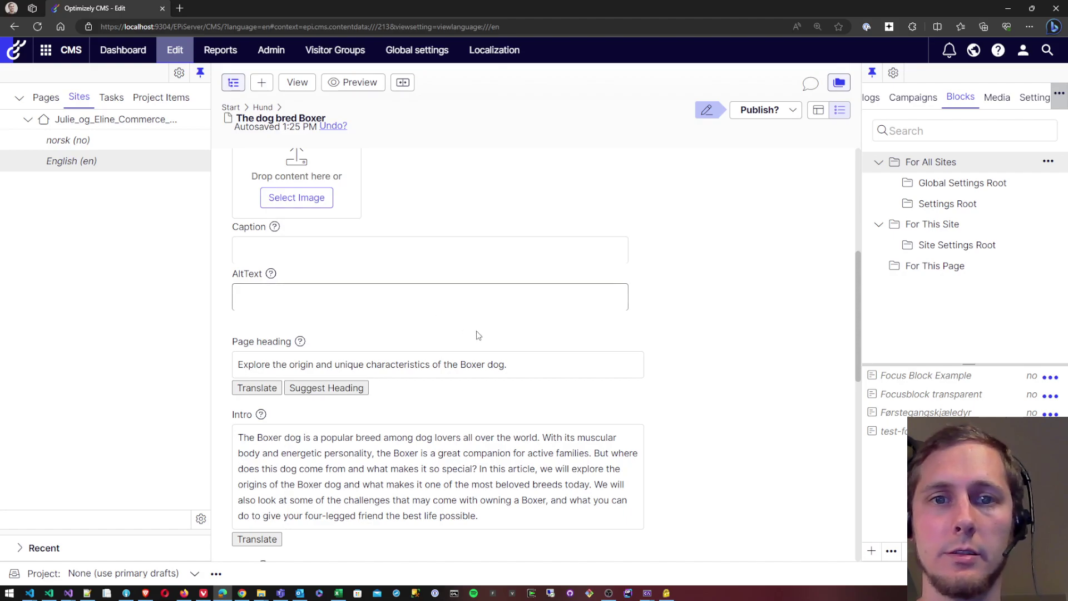
left_click(427, 363)
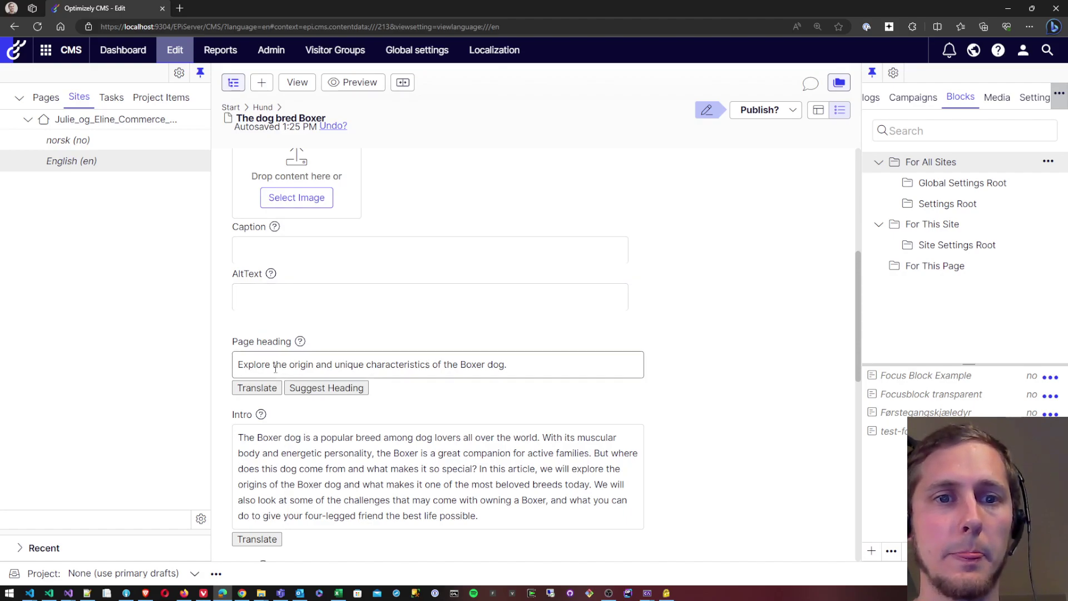
scroll(699, 304, "up", 3)
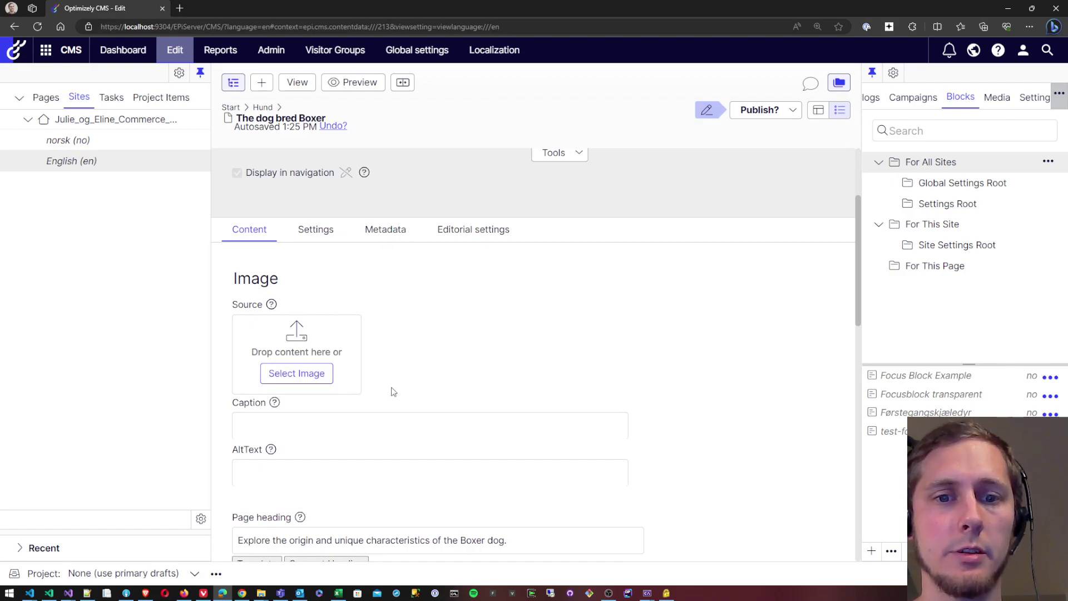
scroll(394, 388, "down", 3)
- Clear the translated page heading and generate a new suggested heading from the English intro
left_click(530, 335)
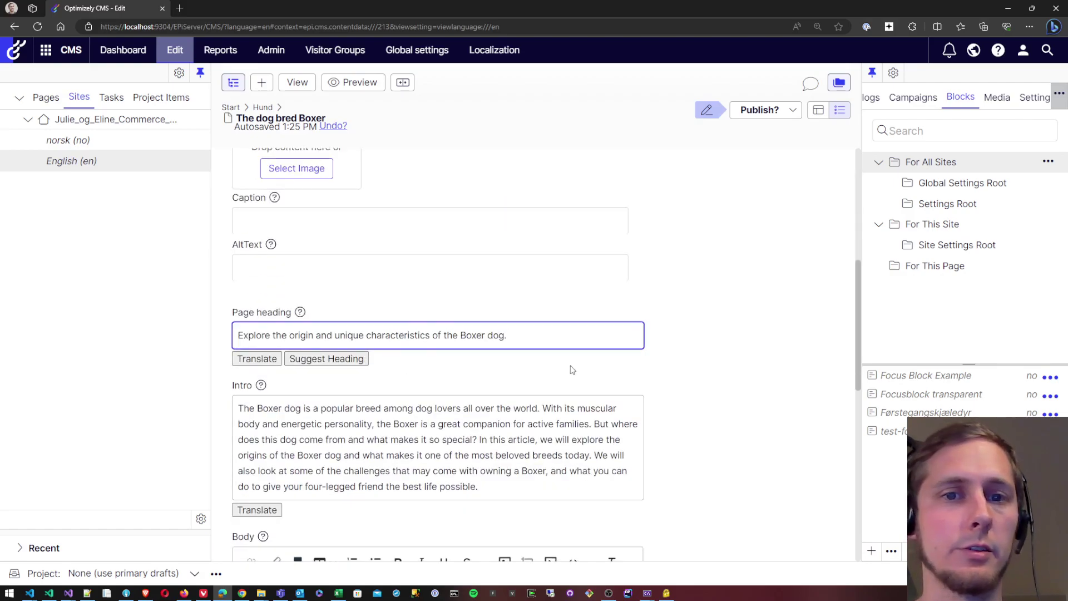
key("ctrl+a")
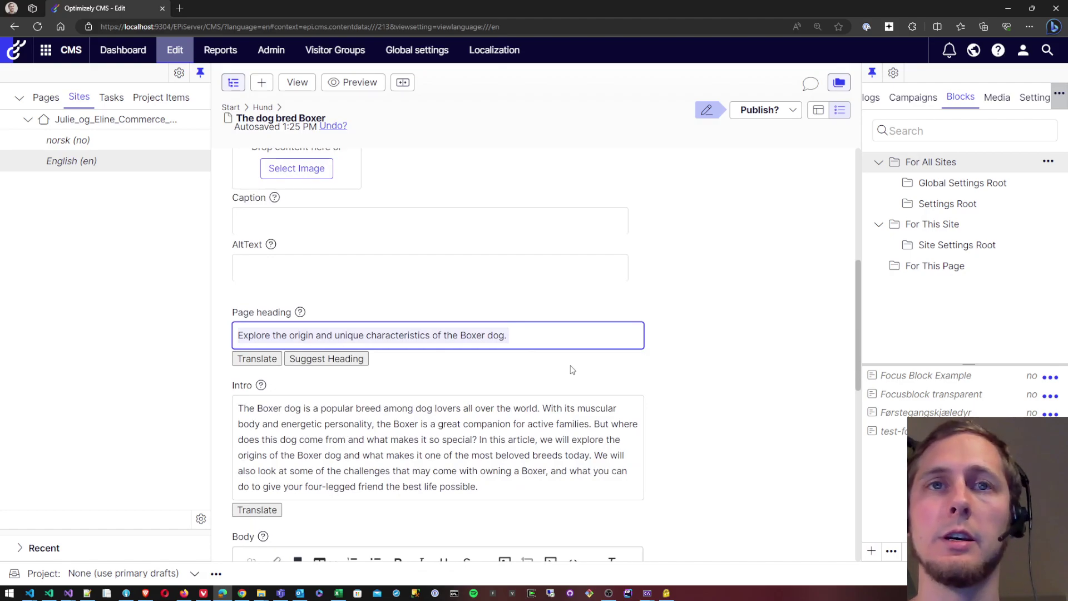
key("BackSpace")
left_click(568, 370)
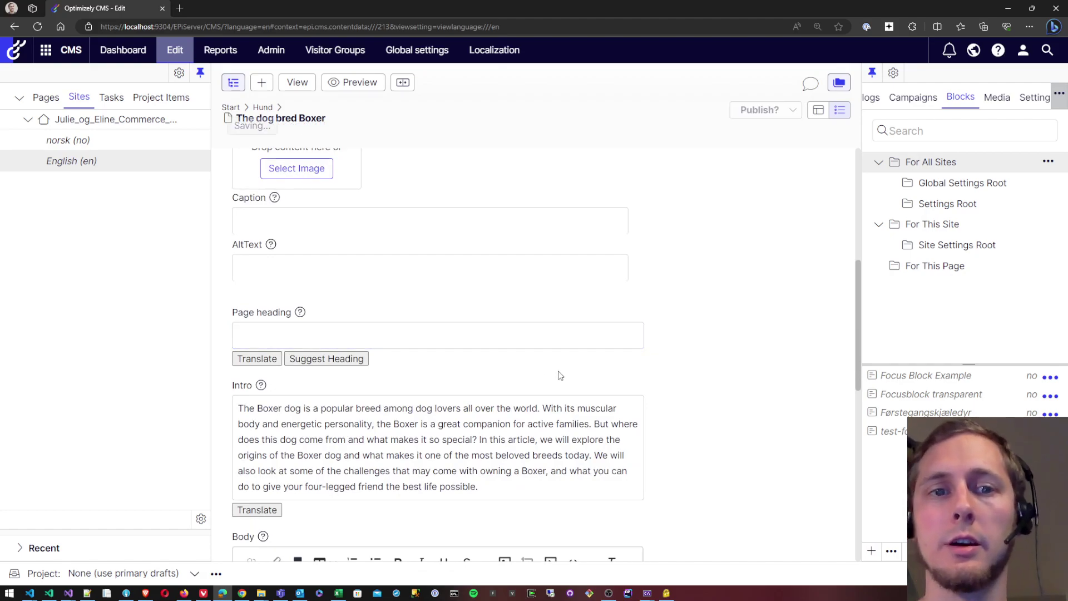
left_click(319, 363)
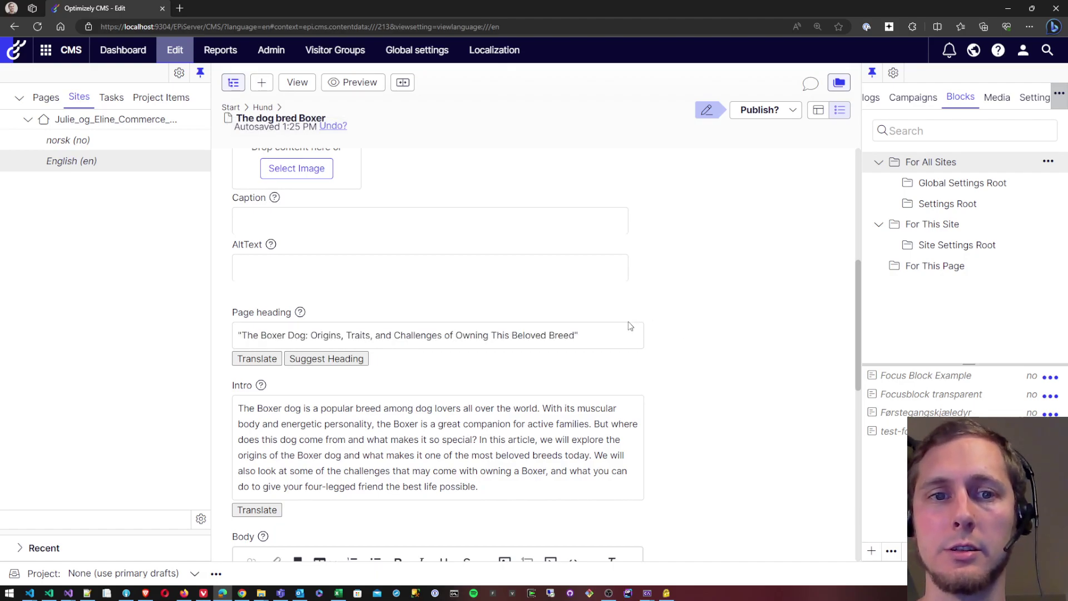
- Remove the quotation marks around the suggested English page heading
left_click(616, 332)
key("Delete")
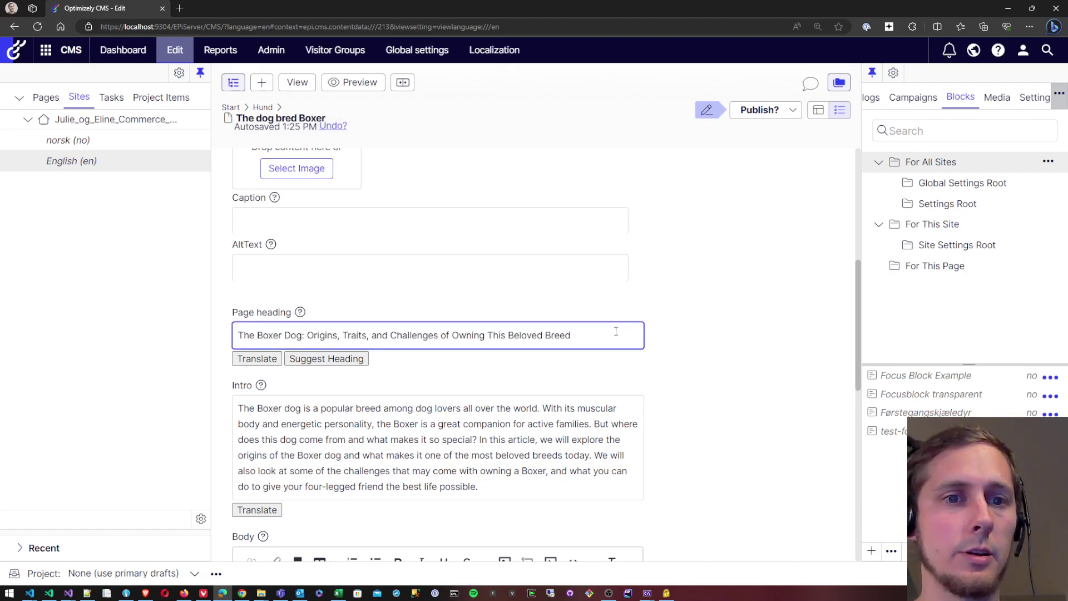
left_click(691, 301)
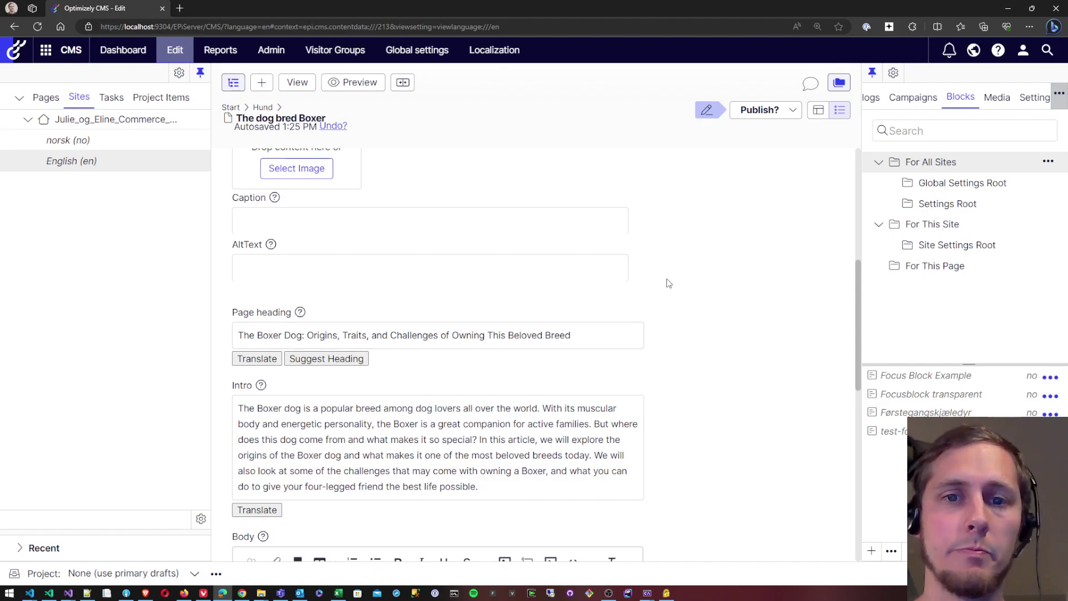
- Generate a meta description for the English article, clear it and generate a new one
scroll(668, 283, "up", 1)
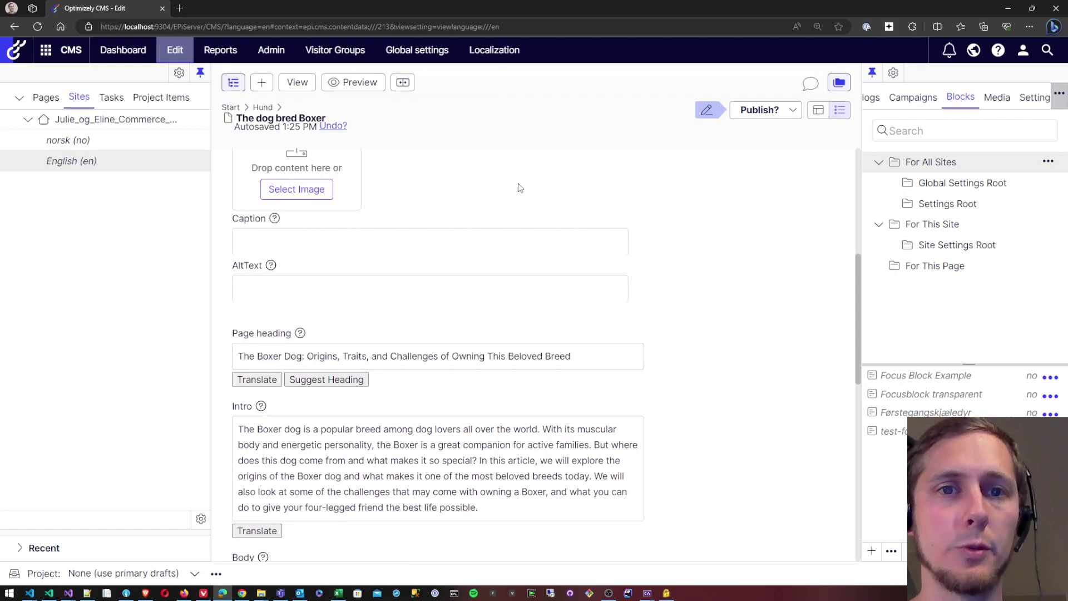
scroll(517, 186, "up", 3)
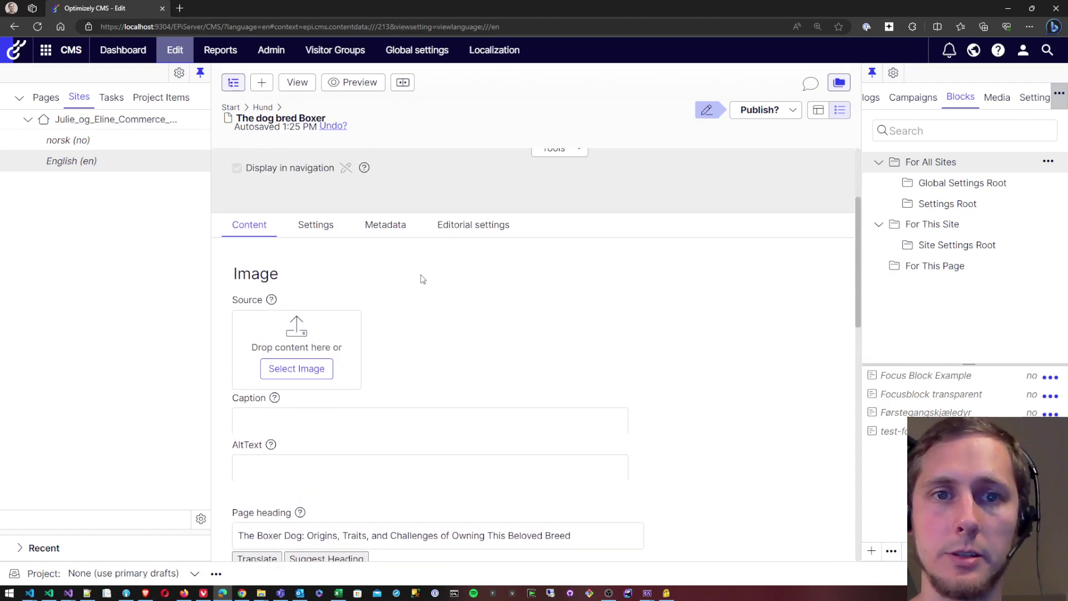
left_click(398, 233)
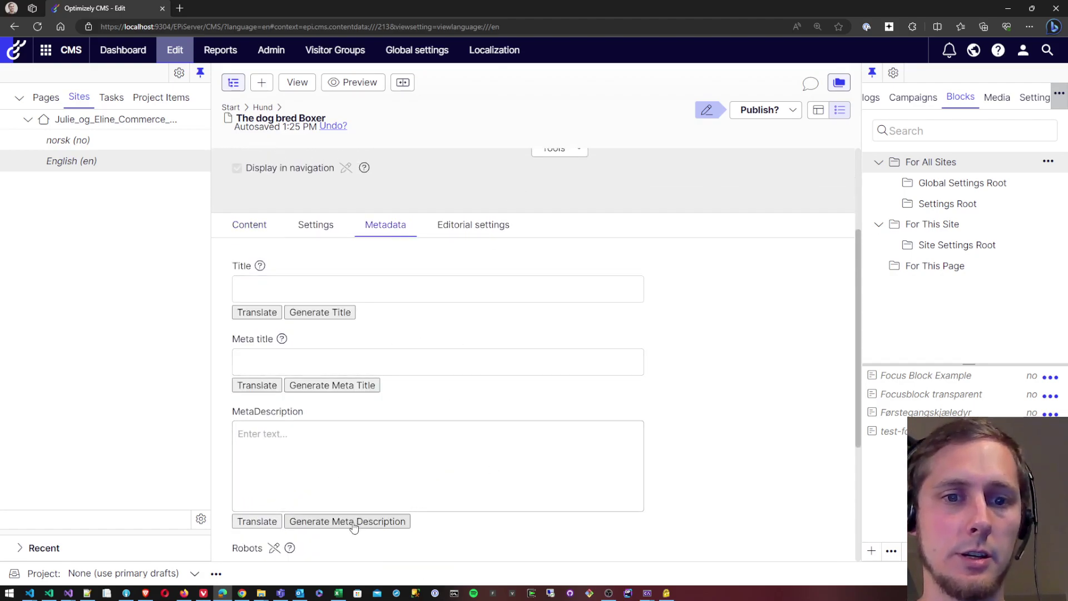
left_click(295, 521)
scroll(635, 436, "down", 1)
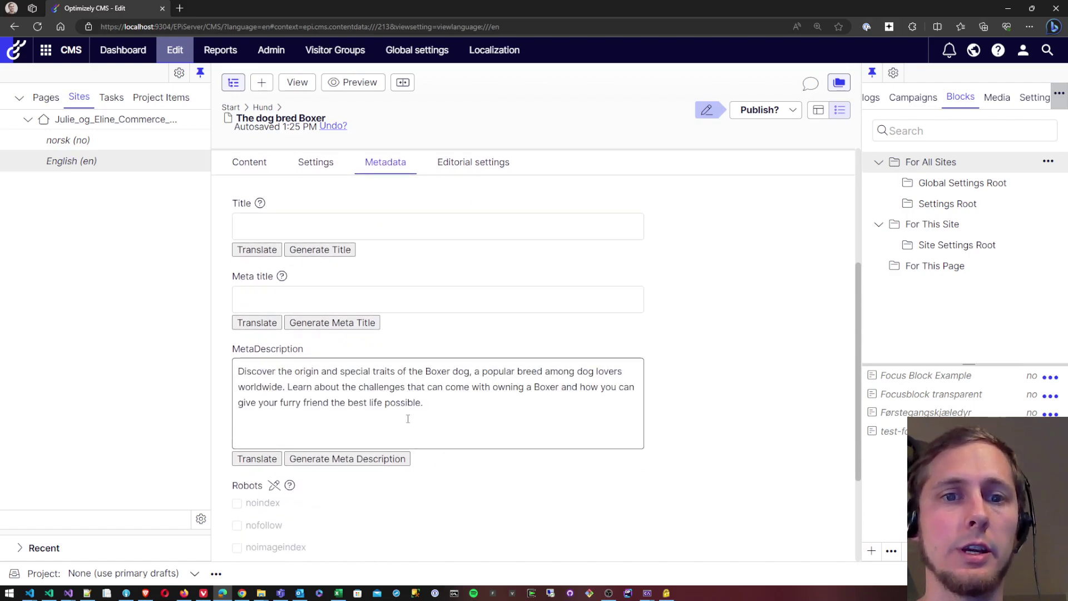
key("ctrl+a")
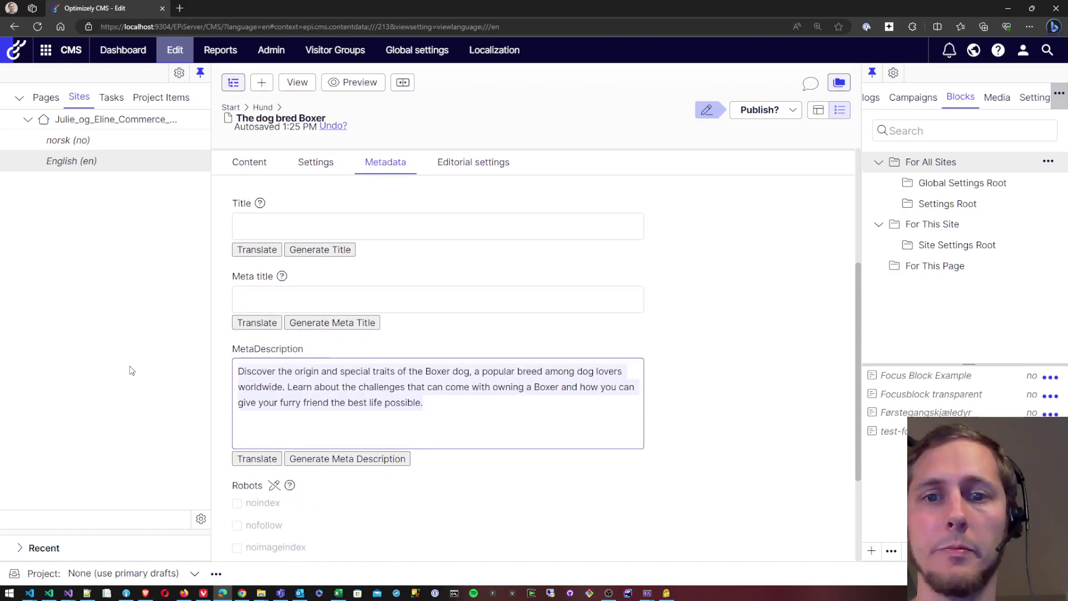
key("BackSpace")
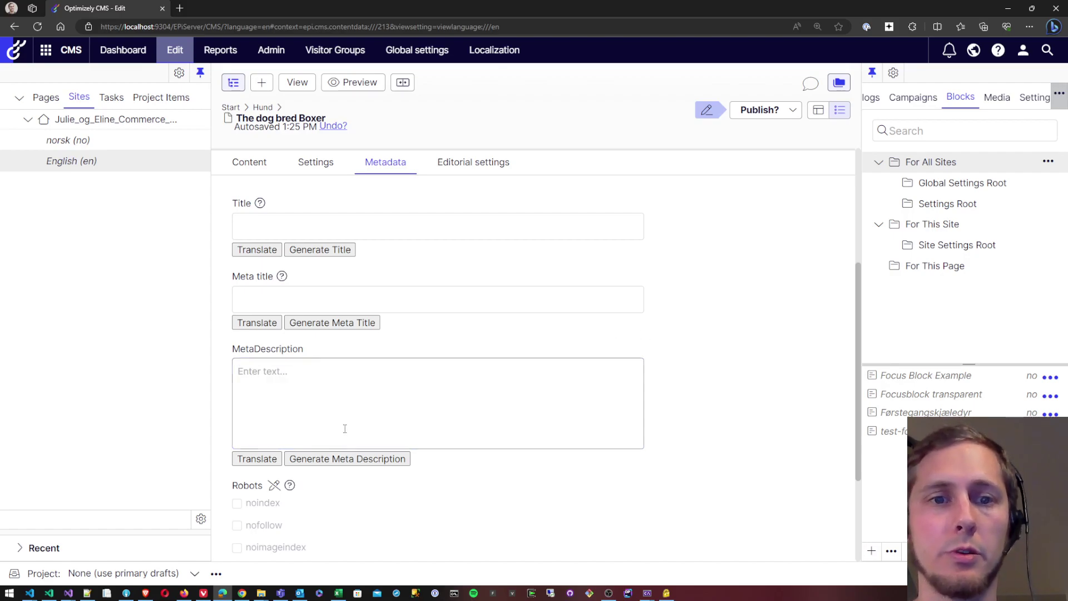
left_click(369, 462)
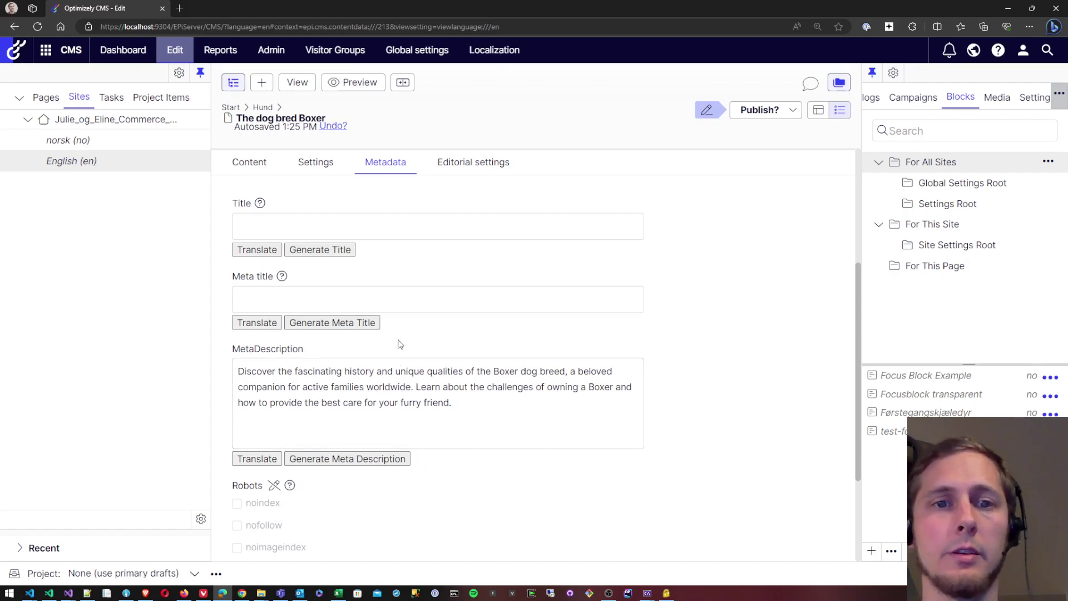
- Generate the English article's meta title and title, and strip the quotation marks from both
left_click(326, 322)
left_click(312, 249)
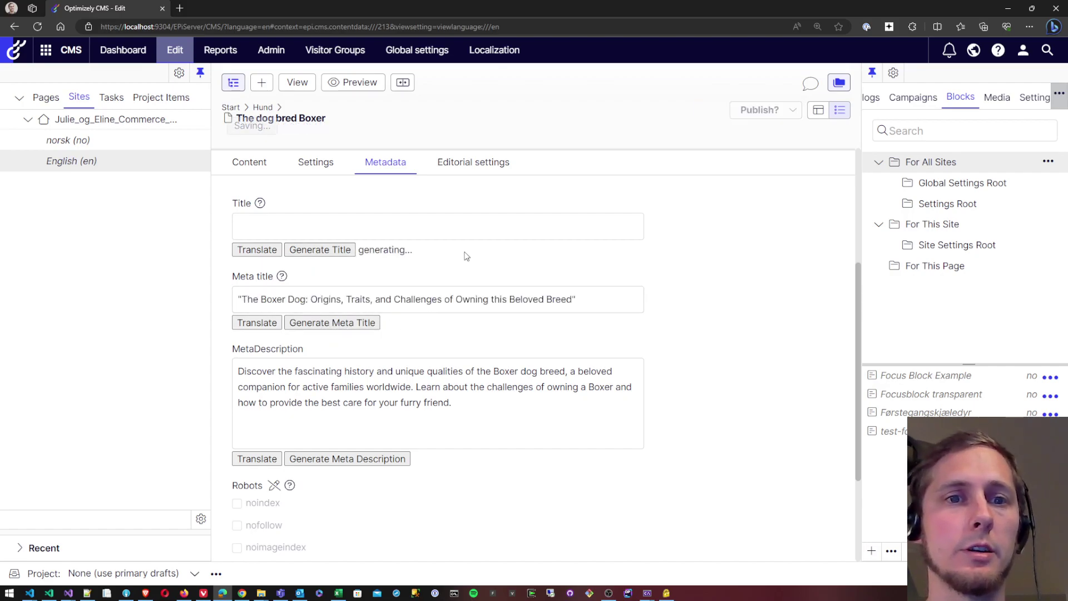
left_click(498, 231)
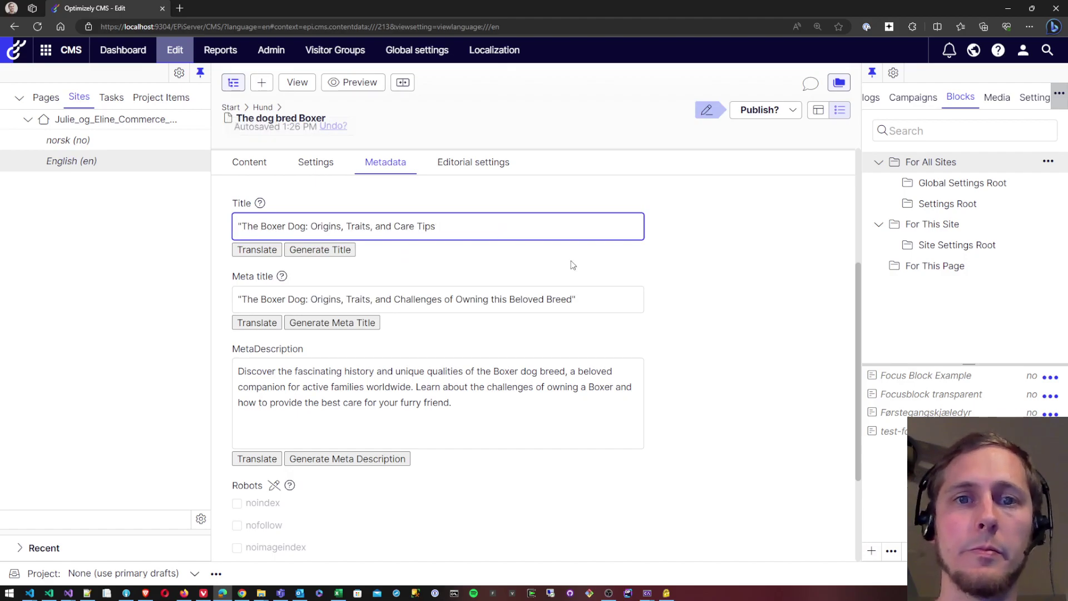
key("Delete")
left_click(599, 304)
key("BackSpace")
key("Home")
key("Delete")
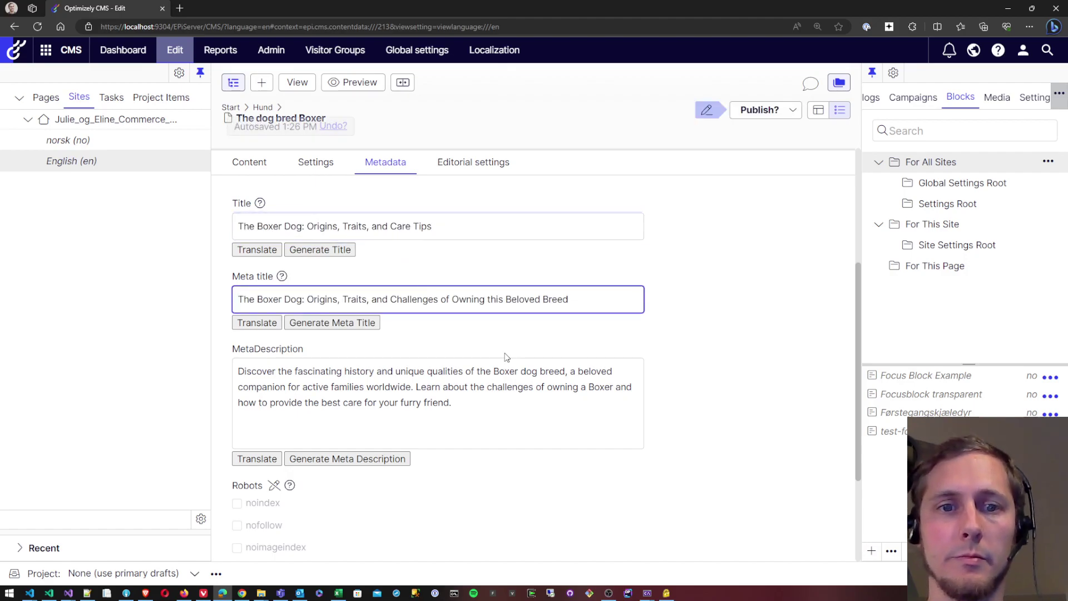
- Read the generated meta description and look over the English article's name, URL and title fields
left_click(242, 368)
left_click_drag(242, 369, 567, 371)
left_click(758, 395)
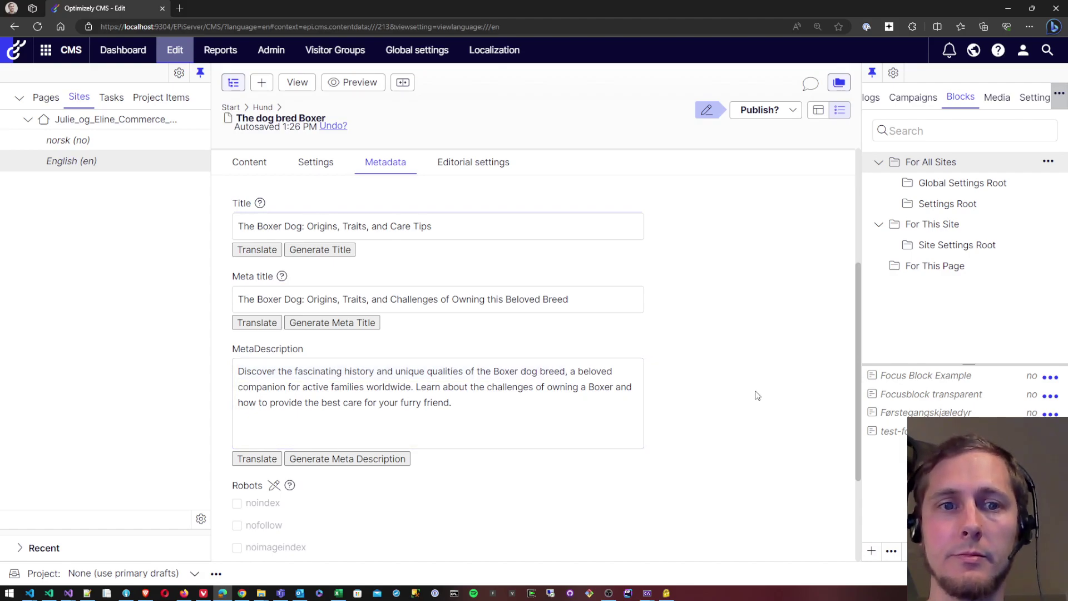
scroll(746, 358, "up", 3)
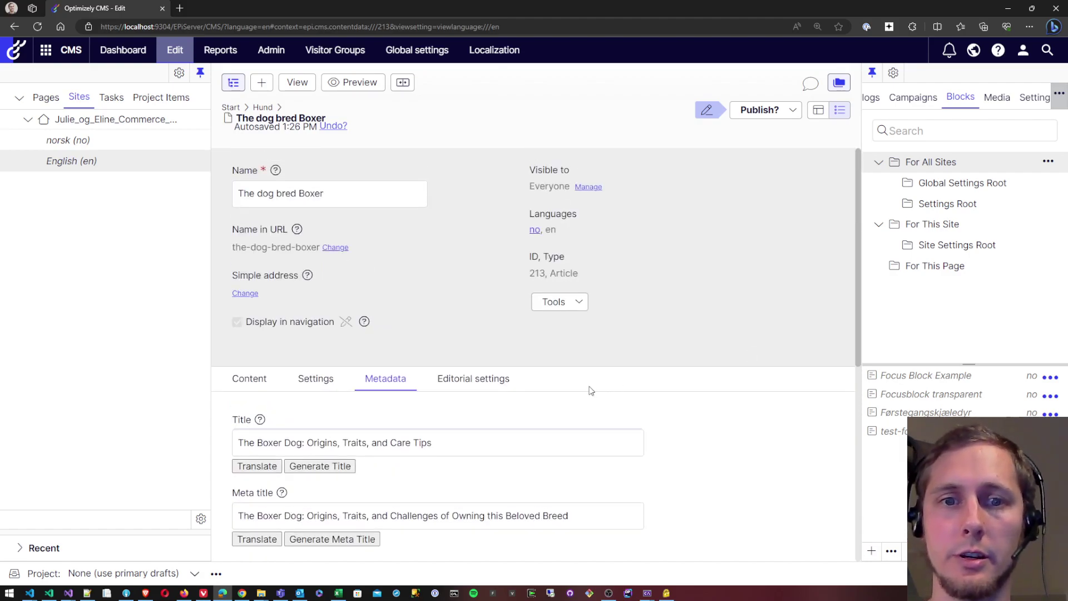
scroll(590, 391, "down", 3)
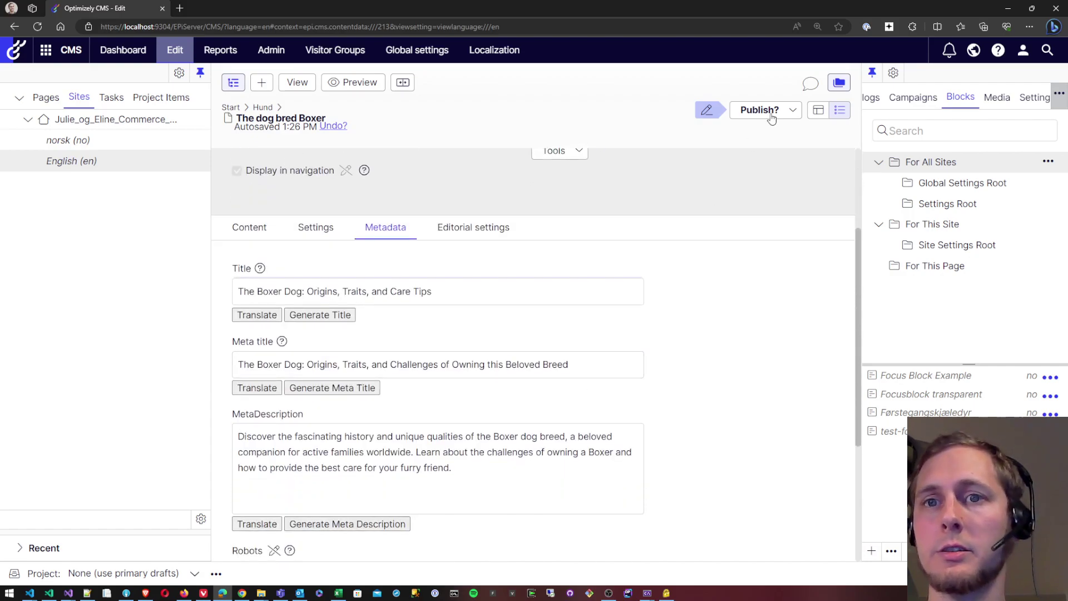
- Publish the English version of the Boxer article and open it on the website
left_click(772, 117)
left_click(698, 176)
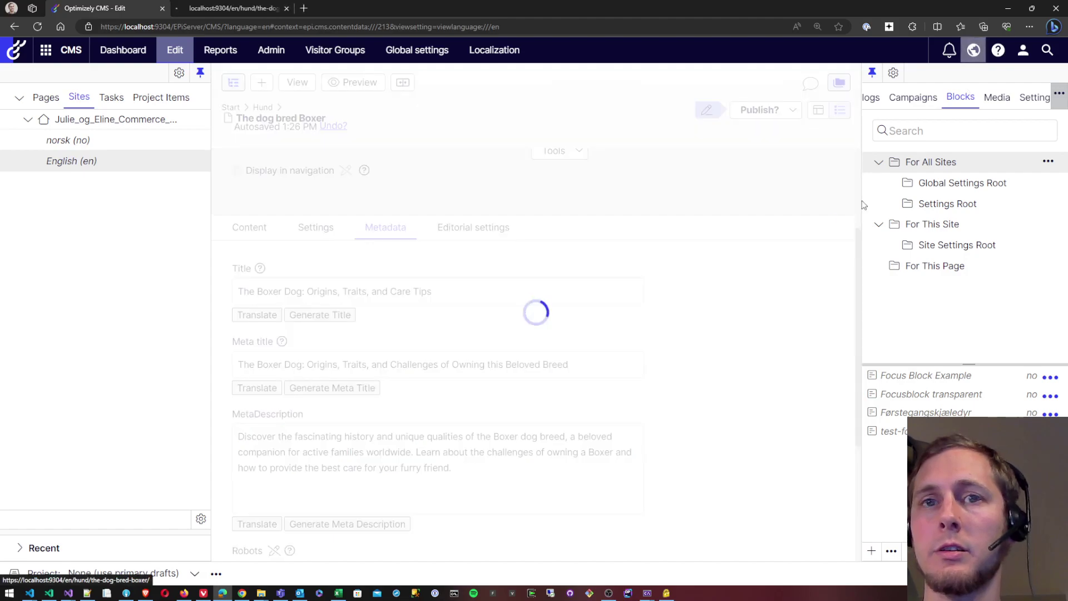
key("ctrl+Tab")
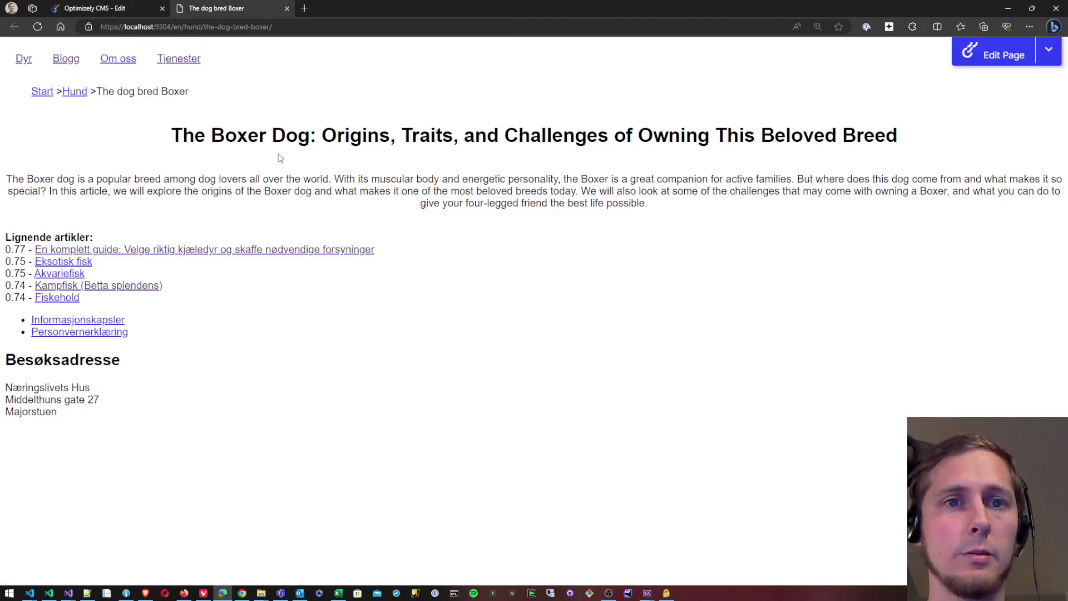
- Read the heading on the published English page, and close the page to return to the editor
left_click_drag(199, 135, 383, 139)
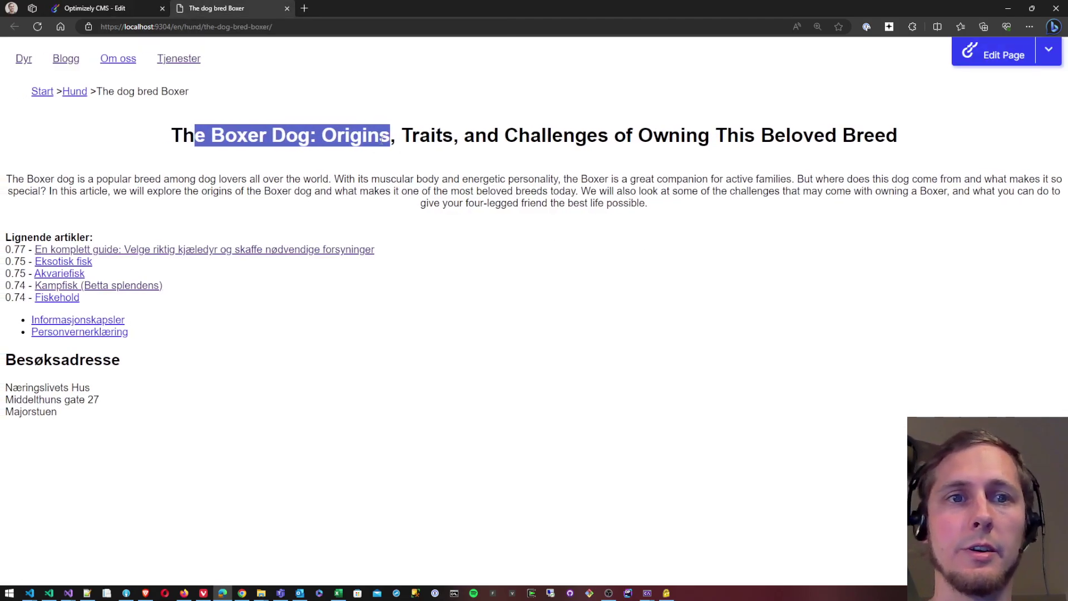
left_click(255, 127)
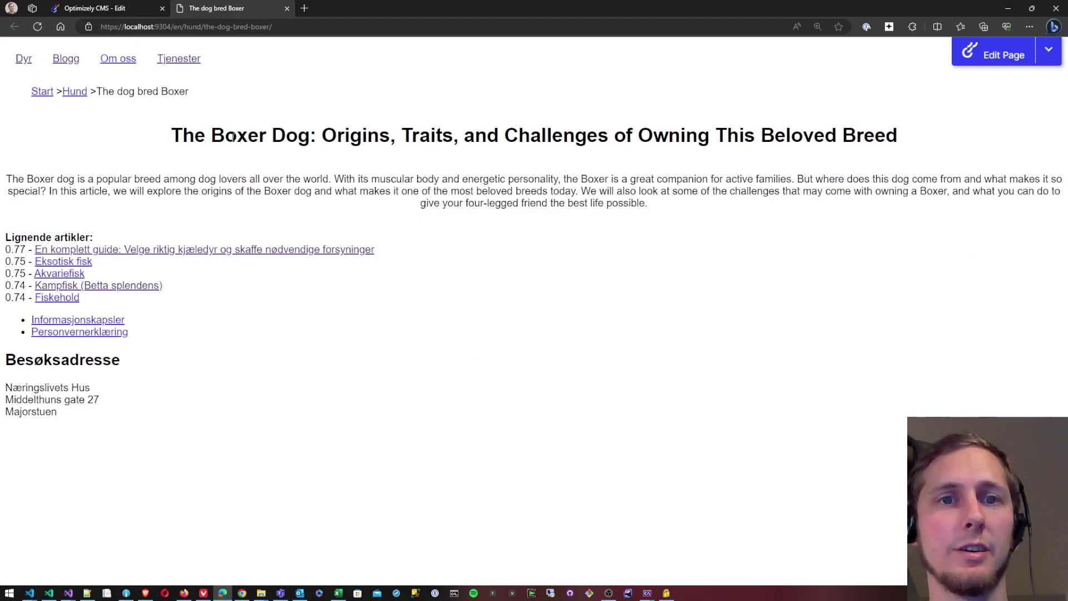
left_click_drag(360, 140, 699, 138)
left_click(777, 222)
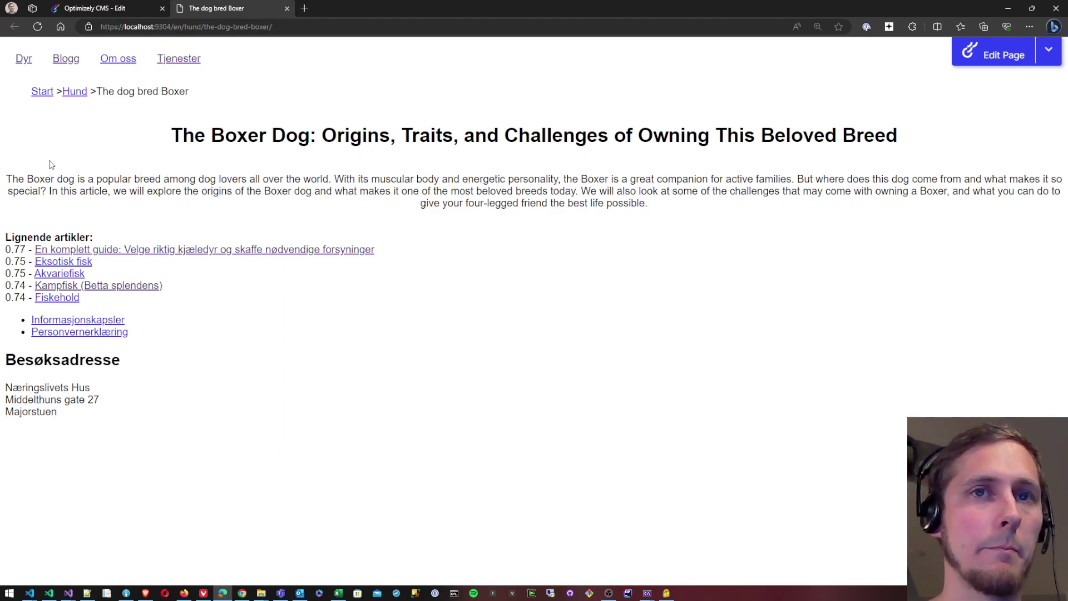
key("ctrl+w")
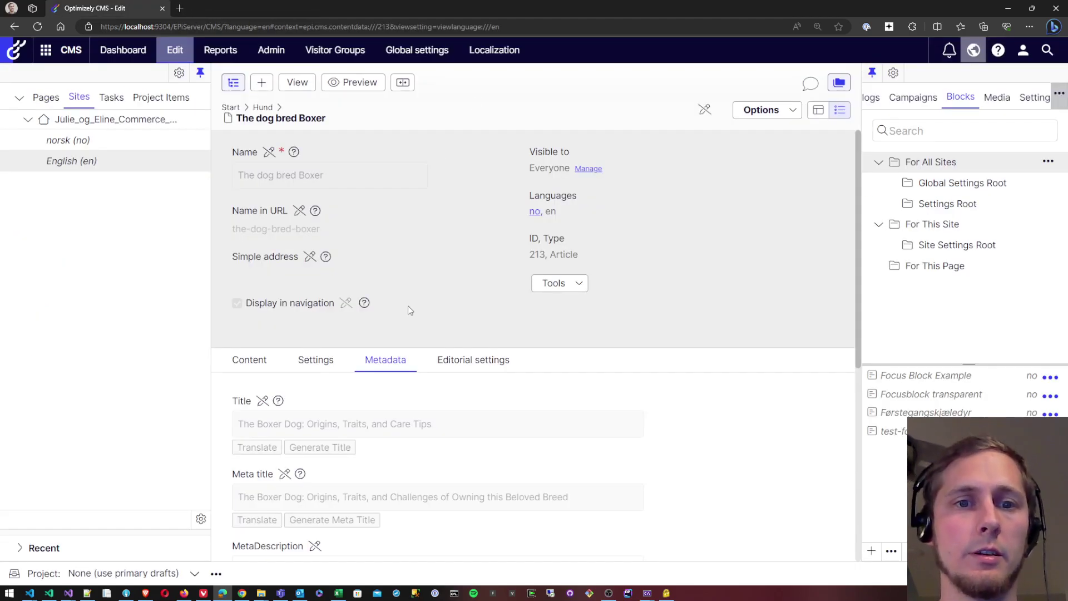
- Reload the editor and look over the published English article's properties and metadata
scroll(408, 305, "down", 1)
key("F5")
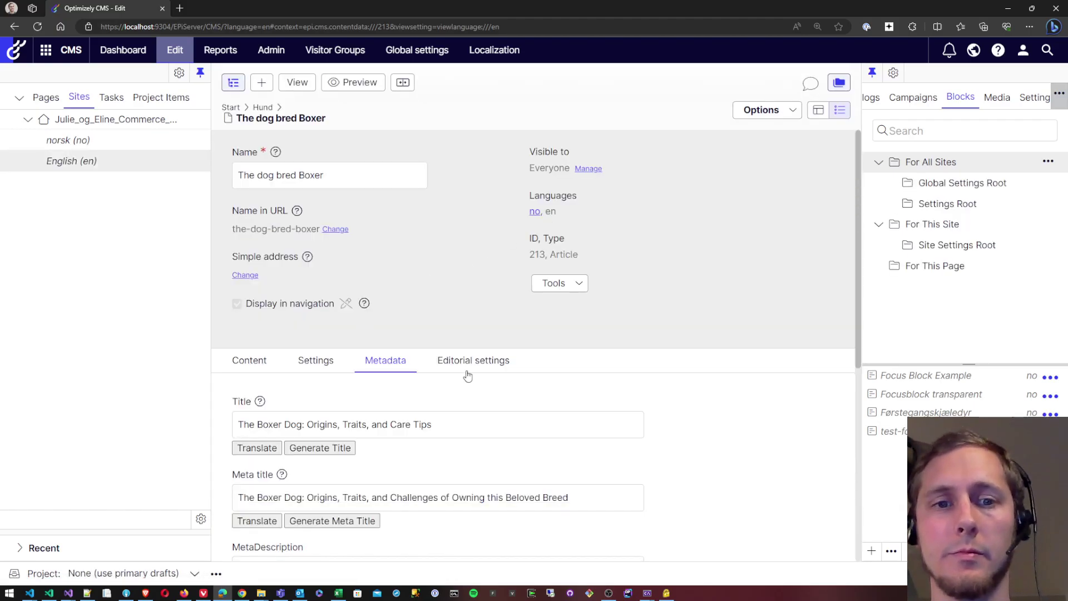
scroll(467, 374, "down", 3)
scroll(601, 299, "up", 3)
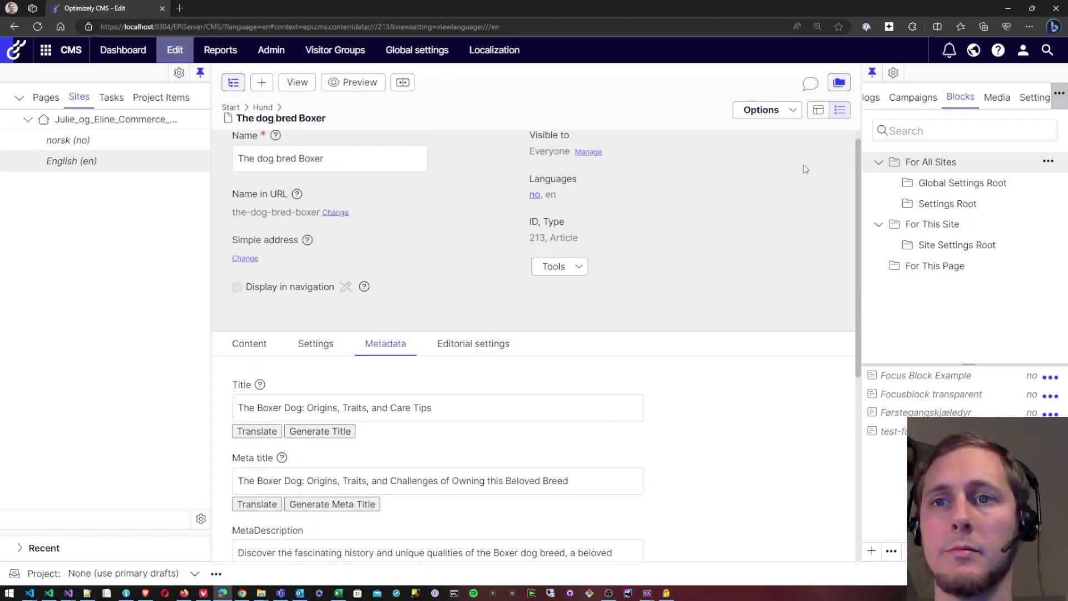